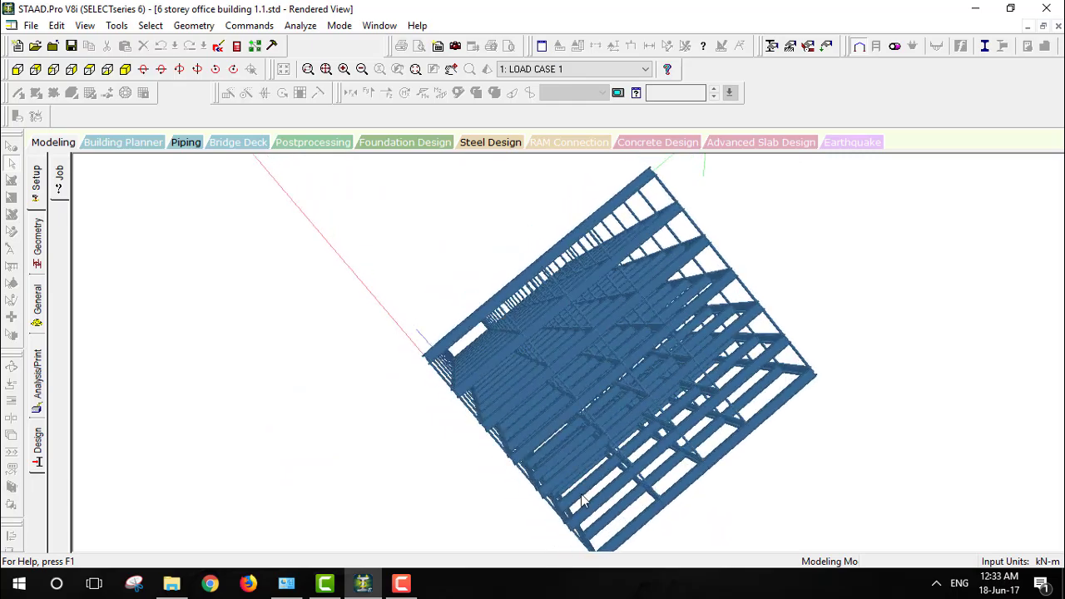
pyautogui.moveTo(396, 385); pyautogui.dragTo(610, 397)
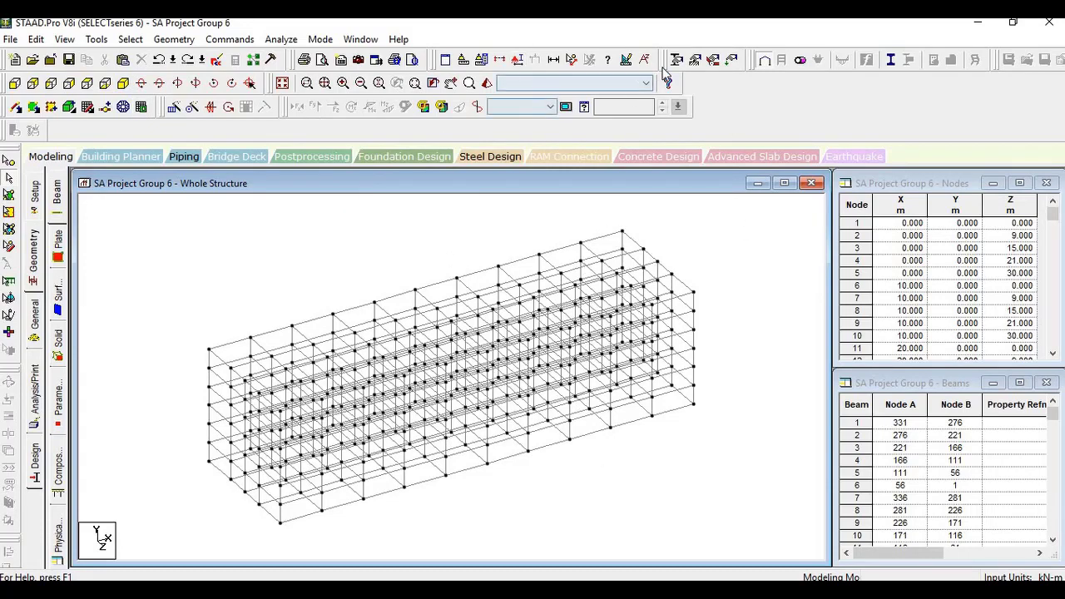
# Create a new fixed support definition for the whole structure.
pyautogui.click(705, 66)
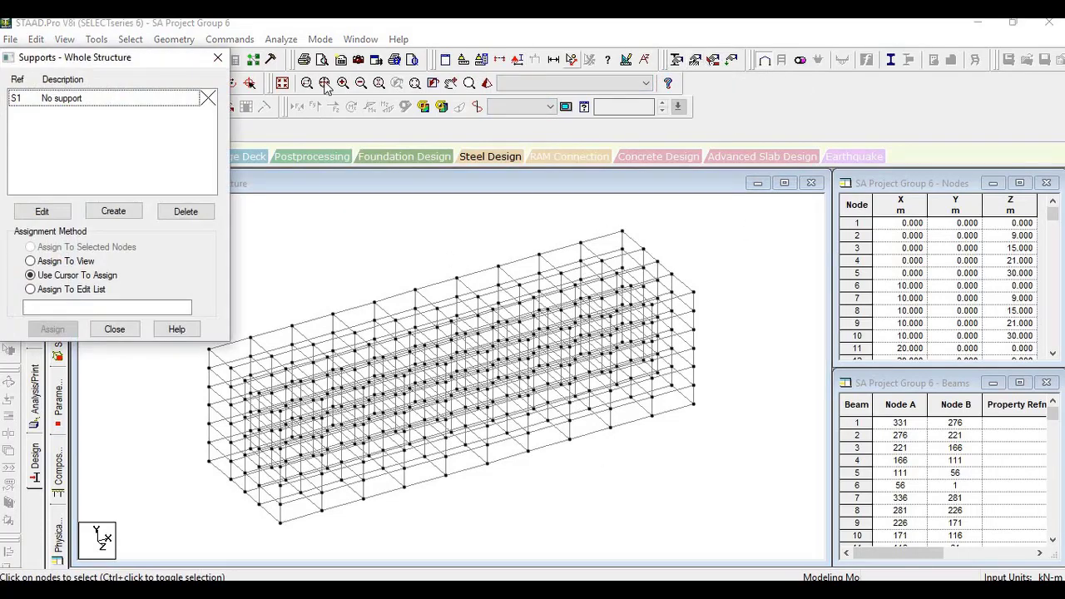
pyautogui.click(75, 98)
pyautogui.click(113, 211)
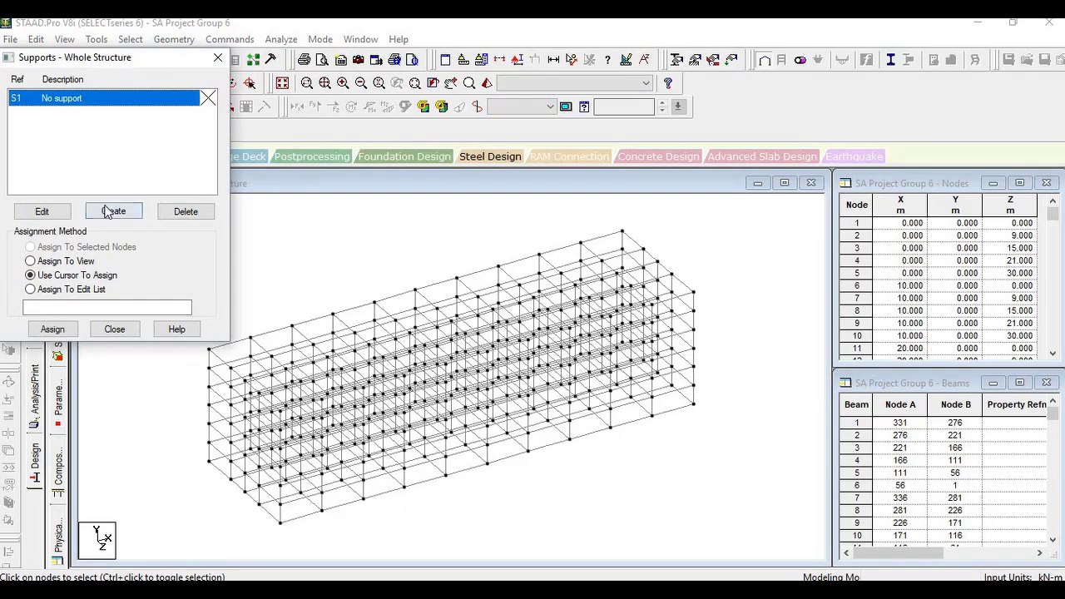
pyautogui.click(82, 385)
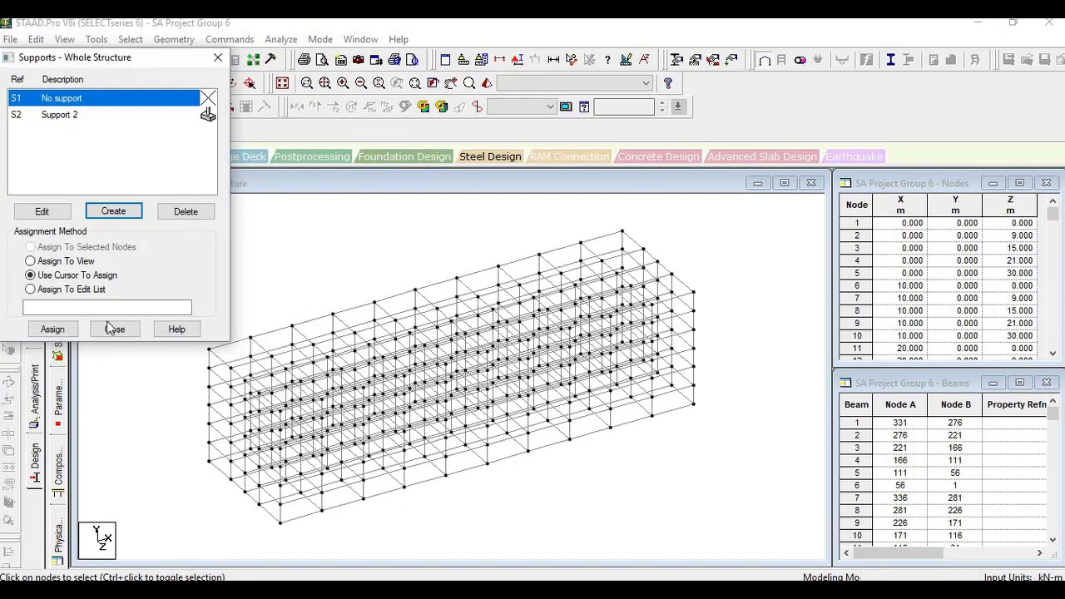
# Assign Support 2 with the cursor to all base nodes of the frame, 1 to 55, working in a vertical plan view.
pyautogui.moveTo(98, 65); pyautogui.dragTo(255, 75)
pyautogui.moveTo(420, 85); pyautogui.dragTo(533, 77)
pyautogui.click(513, 135)
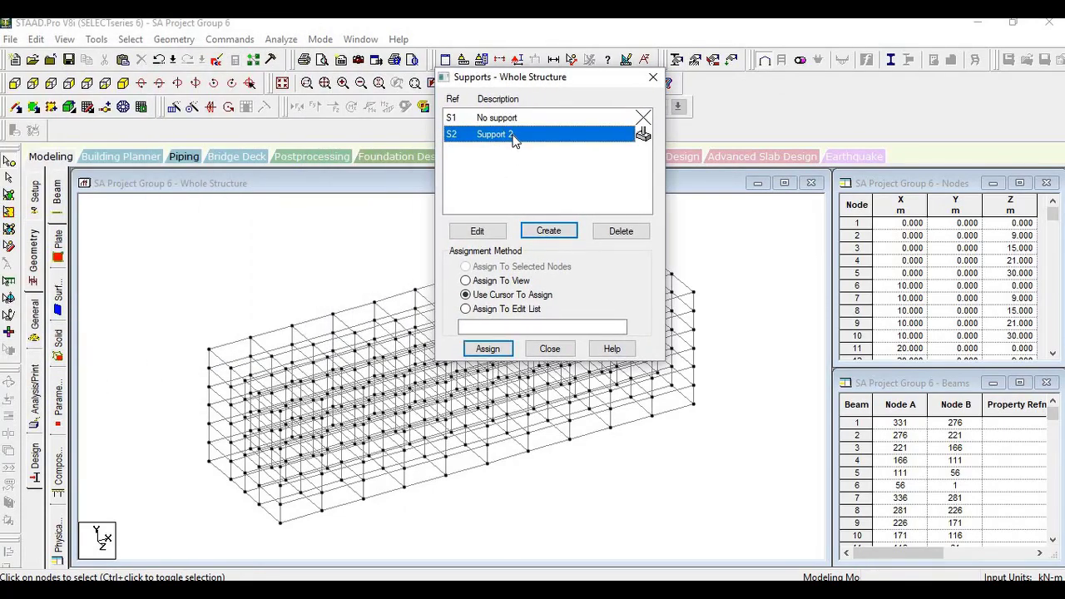
pyautogui.click(487, 349)
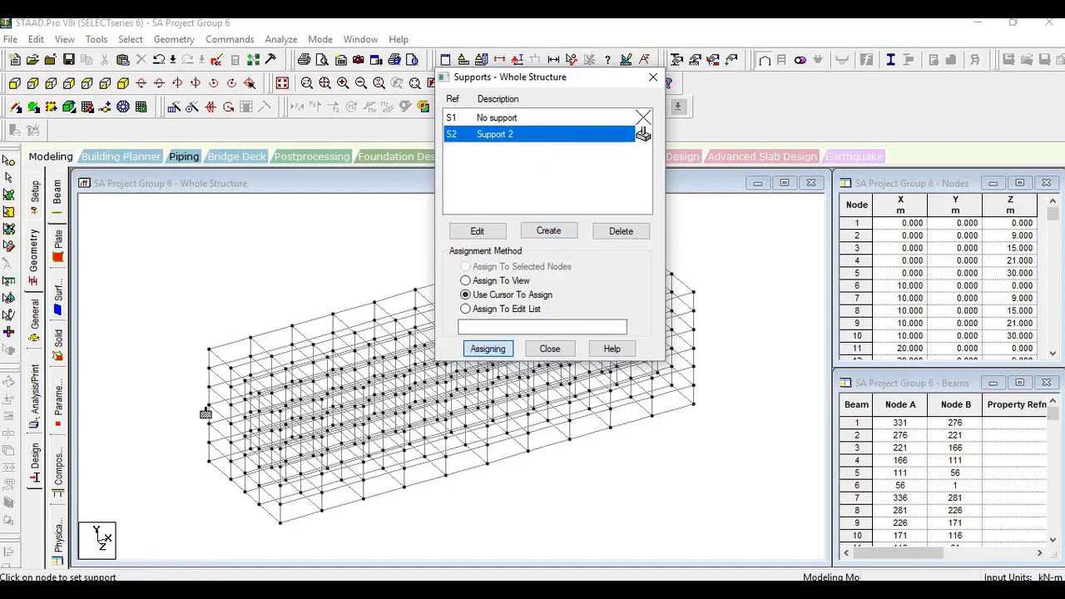
pyautogui.click(105, 84)
pyautogui.click(154, 288)
pyautogui.click(154, 340)
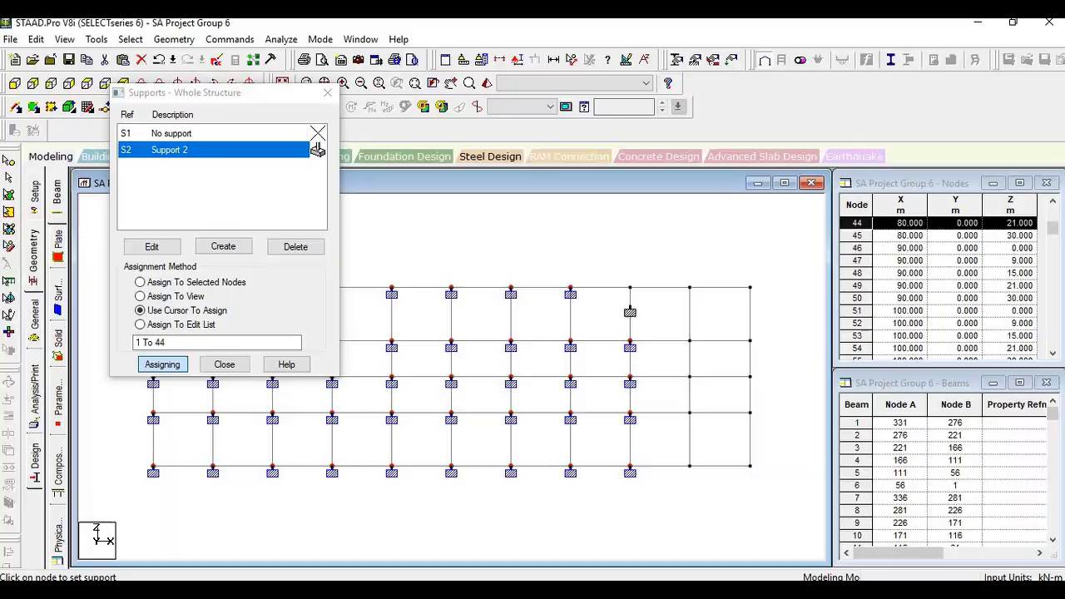
pyautogui.click(630, 288)
pyautogui.click(690, 473)
pyautogui.click(690, 383)
pyautogui.click(690, 288)
pyautogui.click(750, 472)
pyautogui.click(749, 420)
pyautogui.click(750, 382)
pyautogui.click(749, 346)
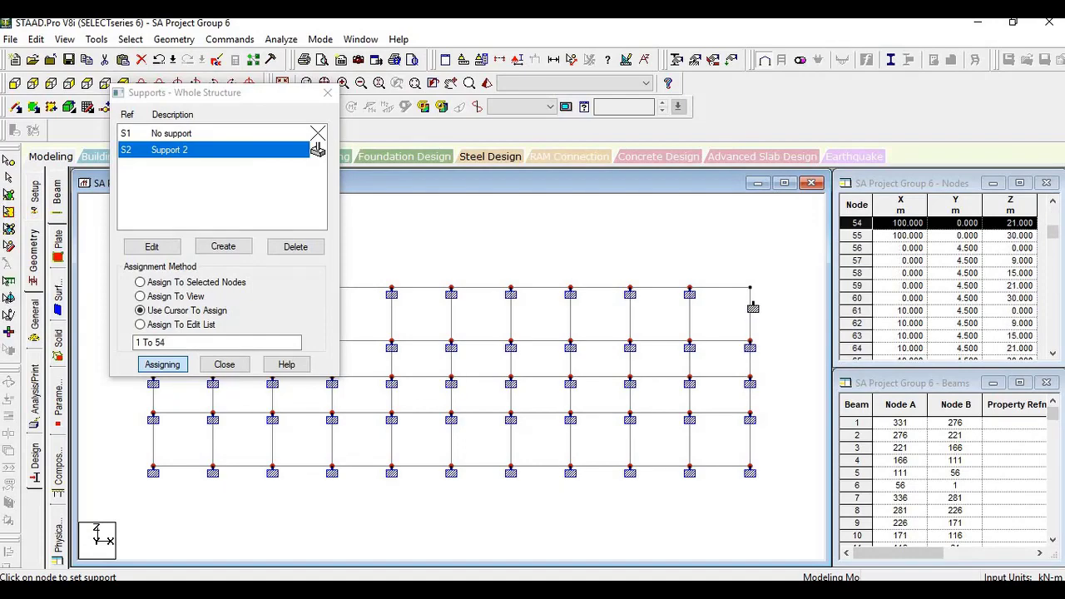
pyautogui.click(749, 291)
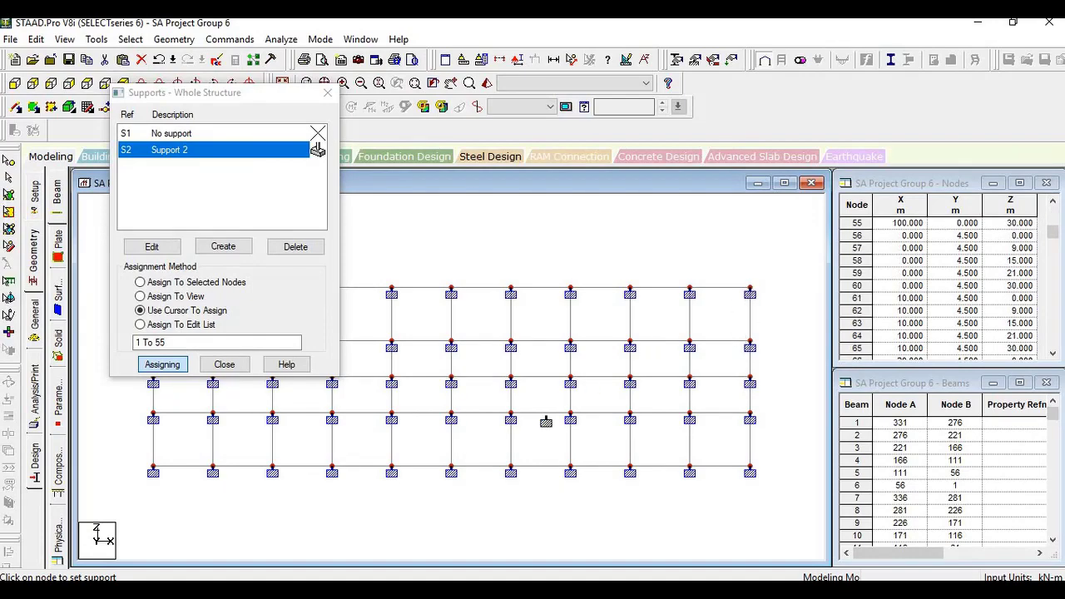
pyautogui.click(224, 363)
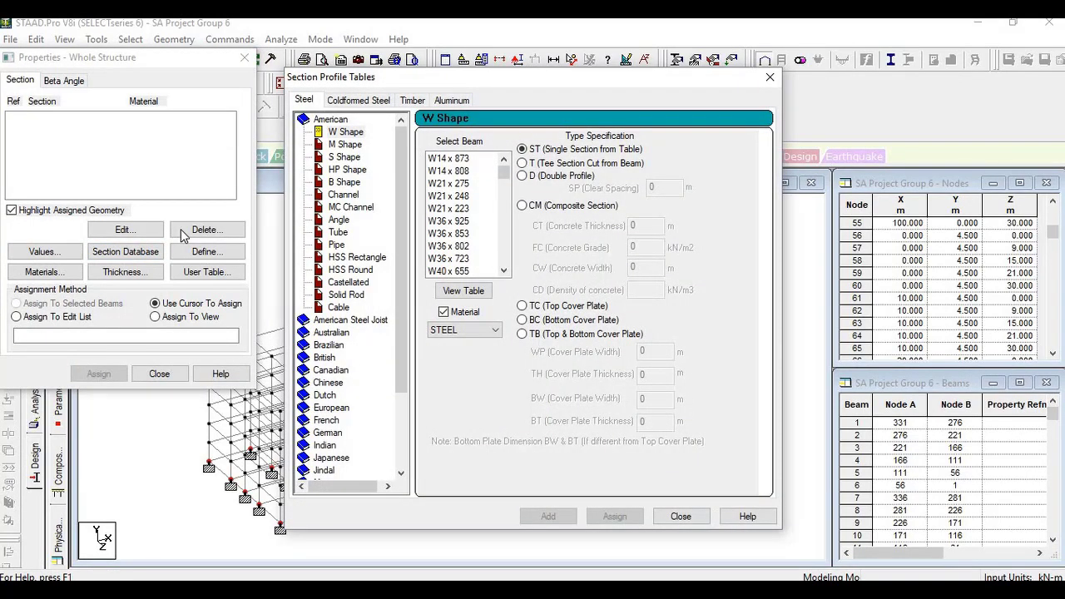
# Add the British UB section UB1016X305X272 in steel to the structure's properties.
pyautogui.click(331, 333)
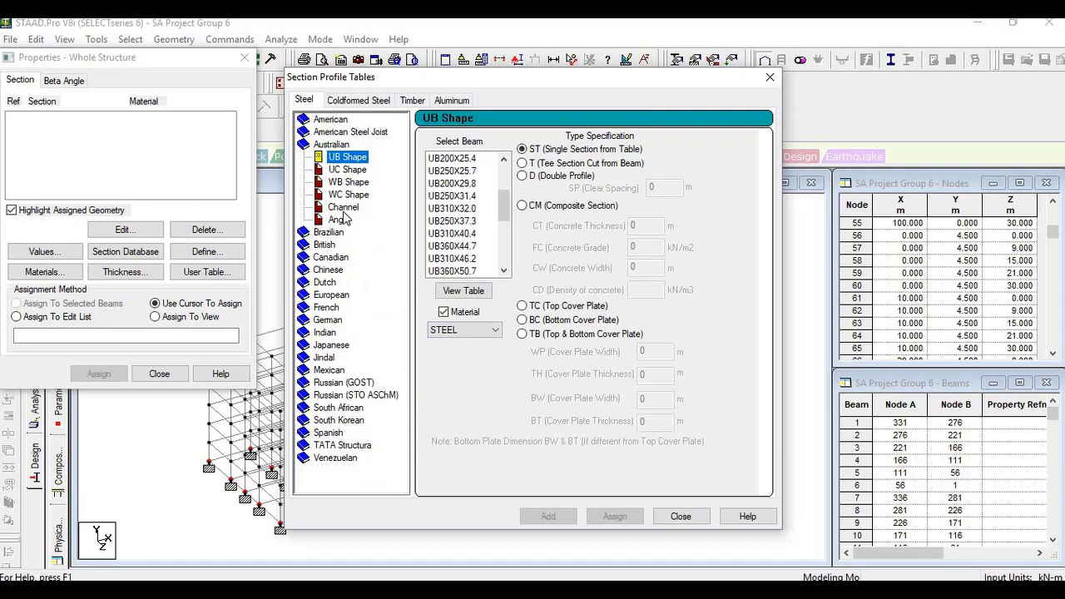
pyautogui.click(328, 246)
pyautogui.click(462, 220)
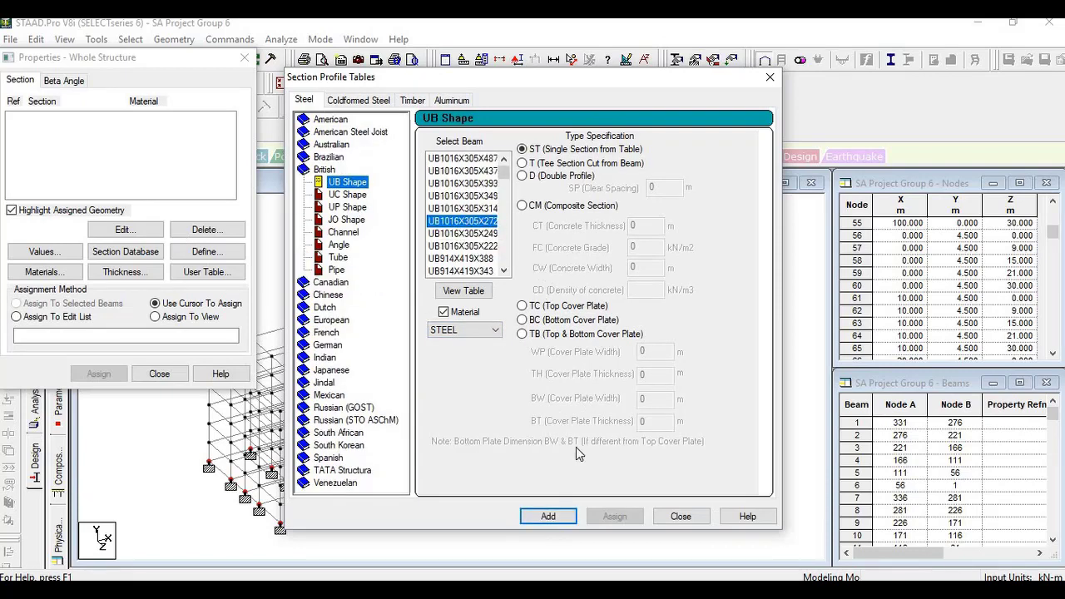
pyautogui.click(548, 516)
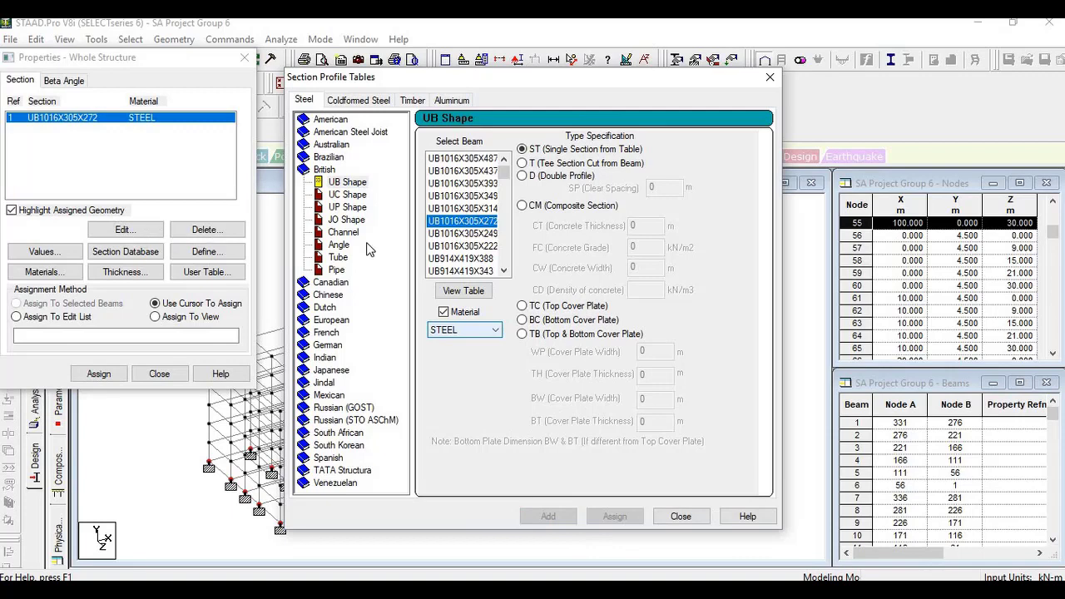
# Add the Australian UC section UC150X37.2 in steel to the structure's properties and close the section tables.
pyautogui.click(331, 146)
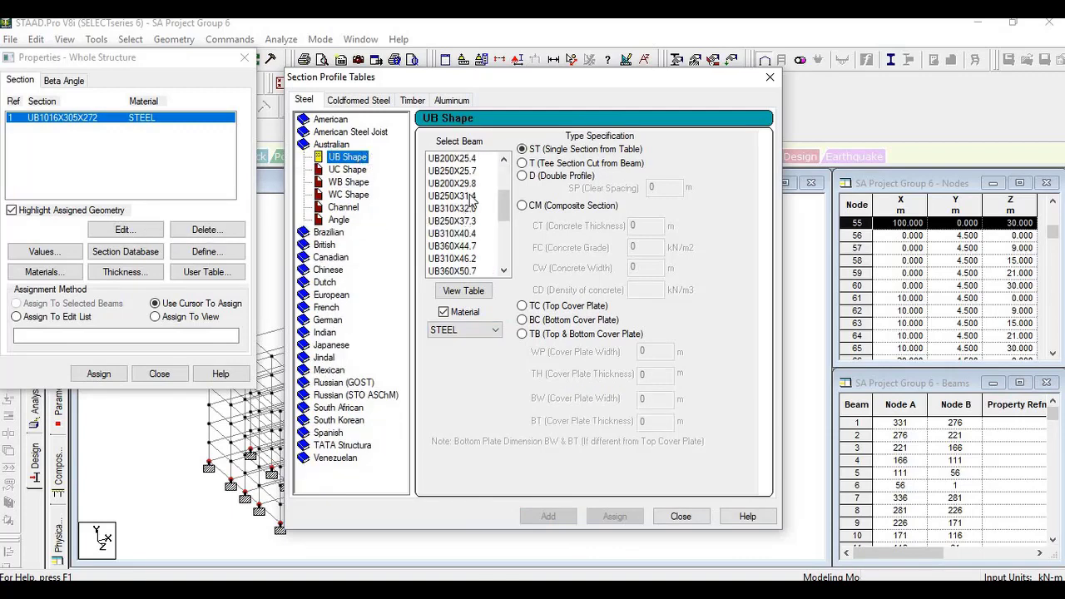
pyautogui.scroll(-2, 459, 241)
pyautogui.scroll(5, 464, 228)
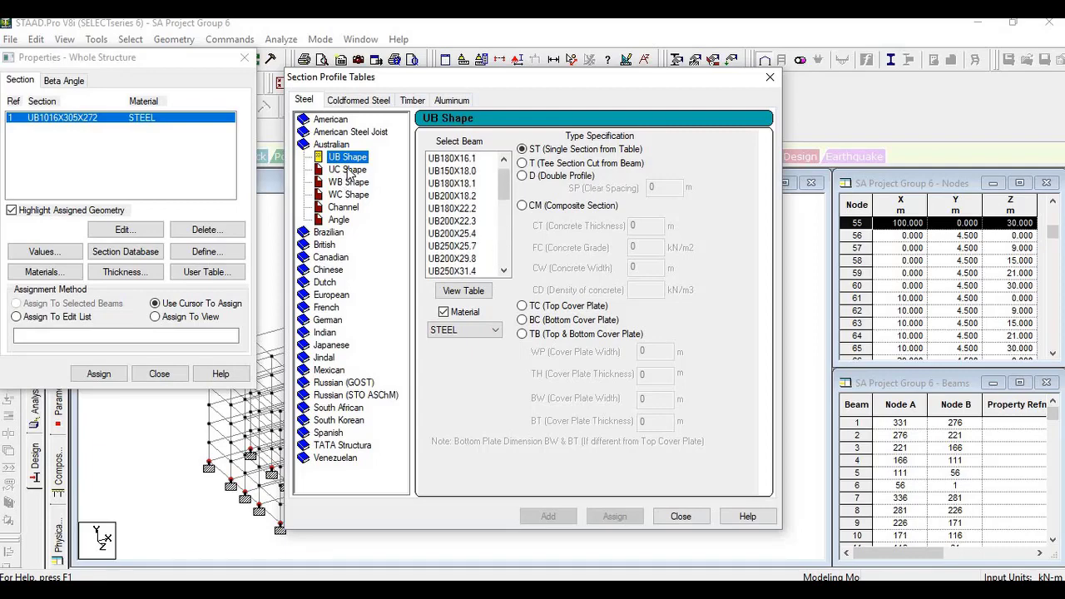
pyautogui.click(351, 169)
pyautogui.click(460, 196)
pyautogui.click(549, 516)
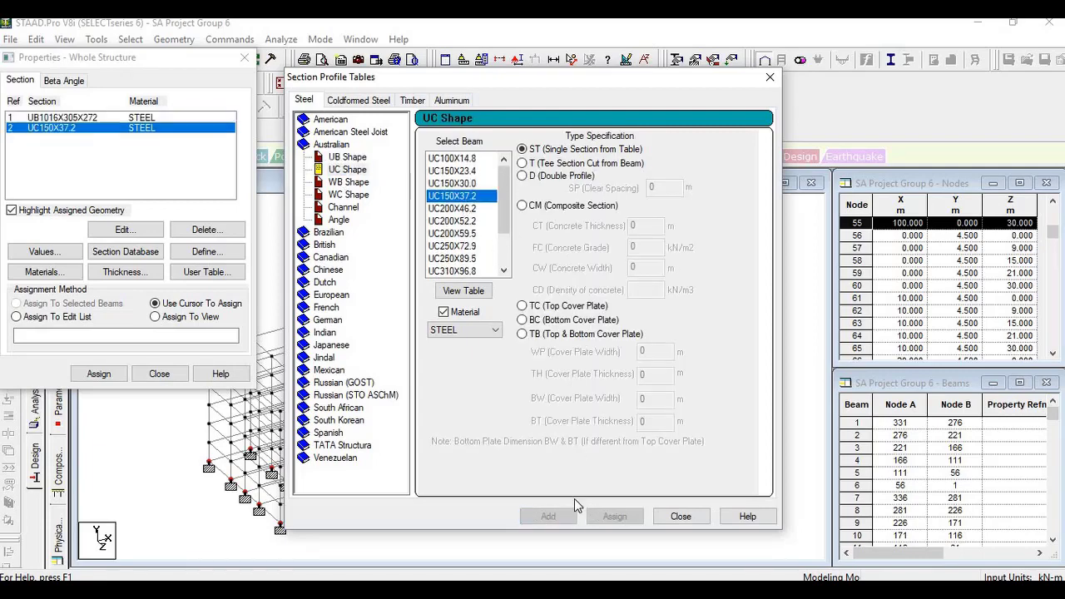
pyautogui.click(680, 516)
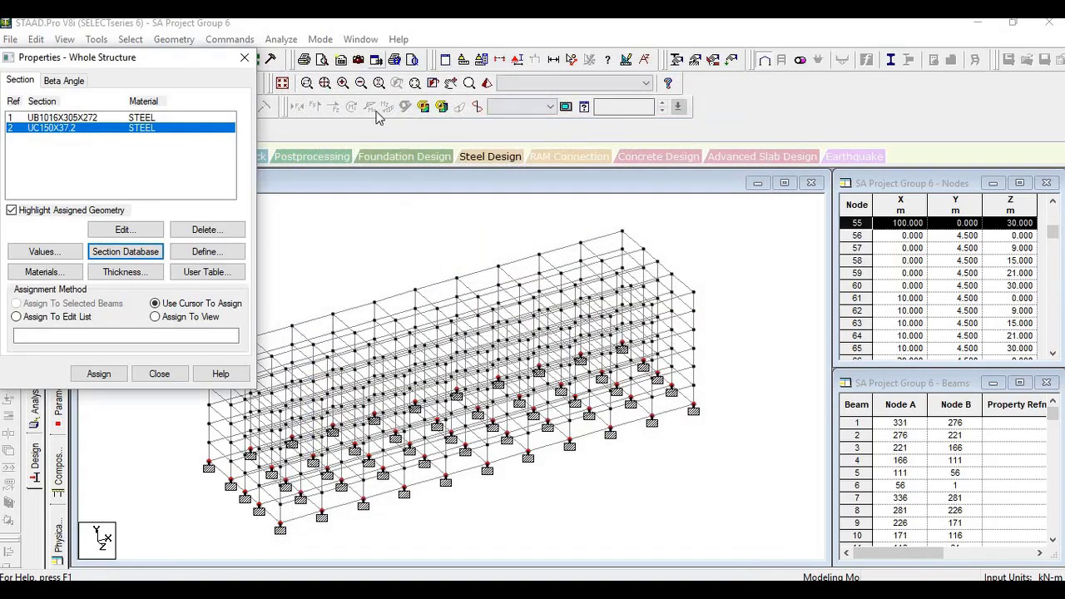
# Select the horizontal beams, members 271 to 408 and 469 to 988, and assign them the UB1016X305X272 section.
pyautogui.moveTo(162, 59); pyautogui.dragTo(848, 79)
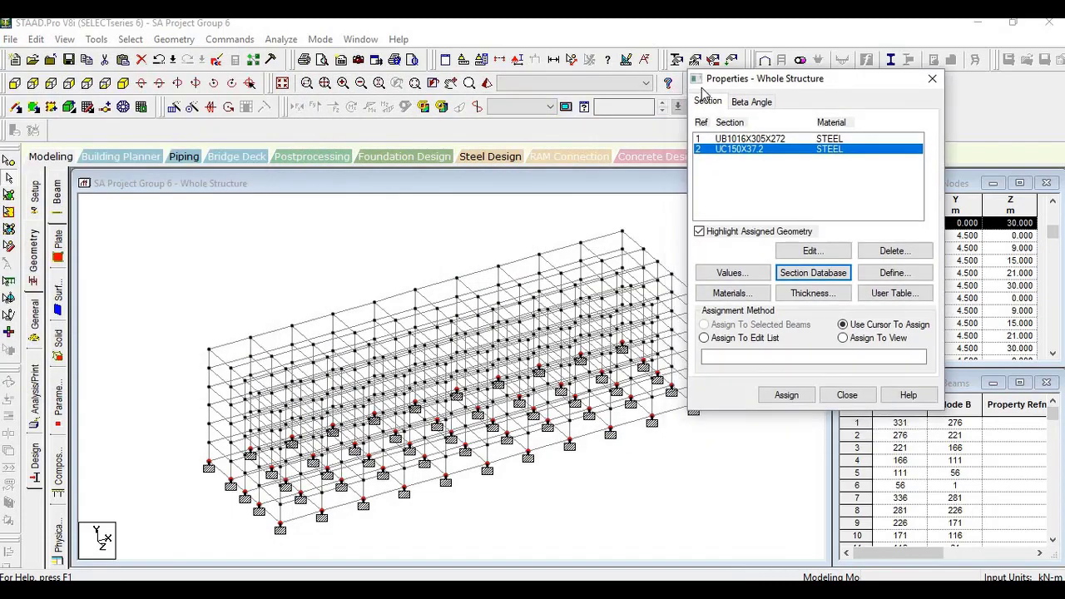
pyautogui.click(87, 84)
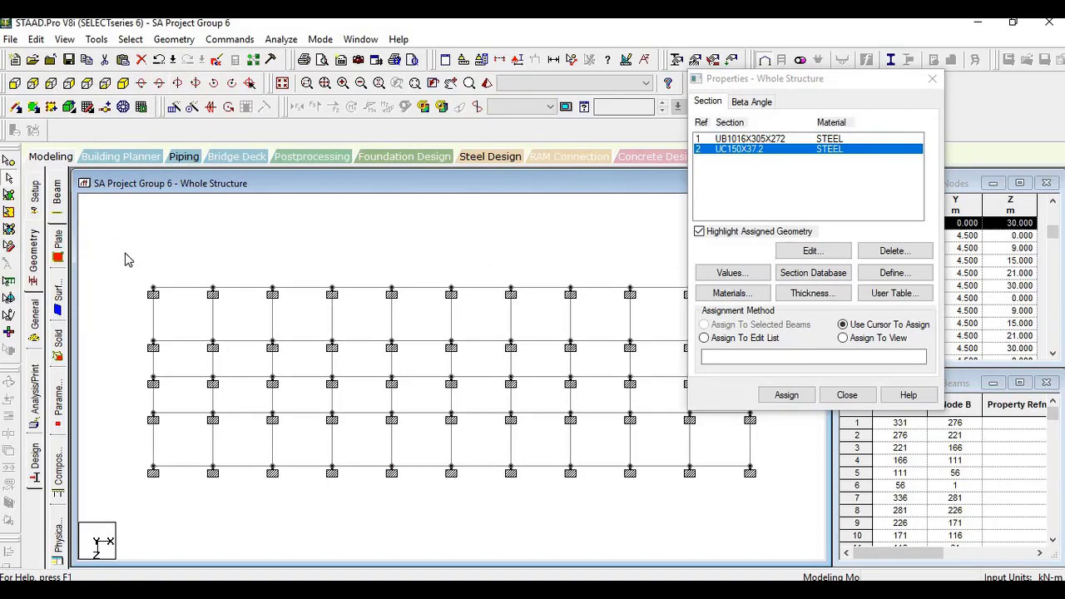
pyautogui.moveTo(131, 263); pyautogui.dragTo(204, 296)
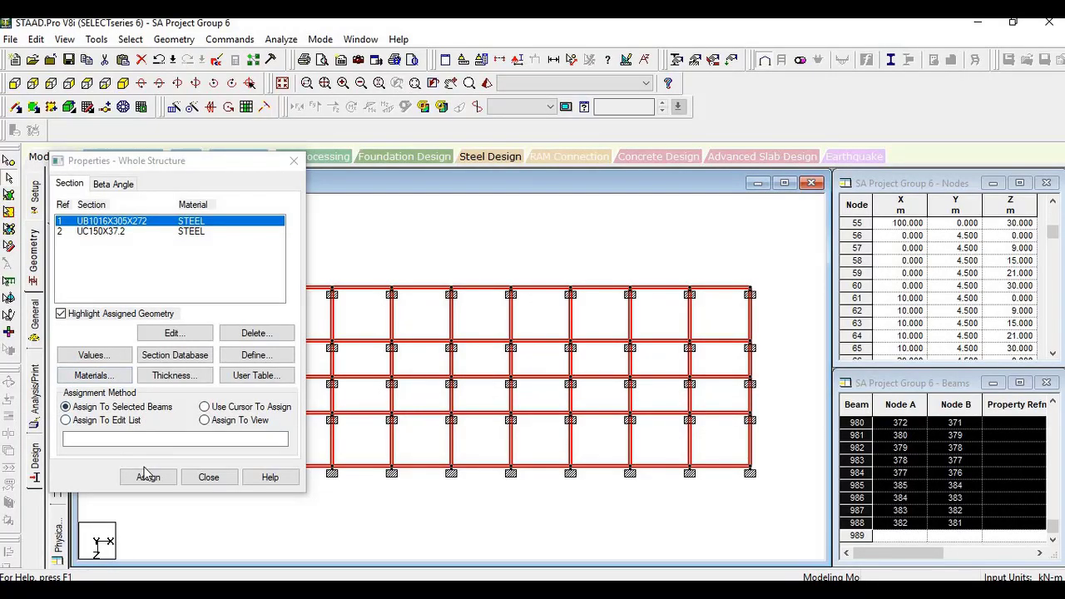
pyautogui.click(148, 477)
pyautogui.click(262, 370)
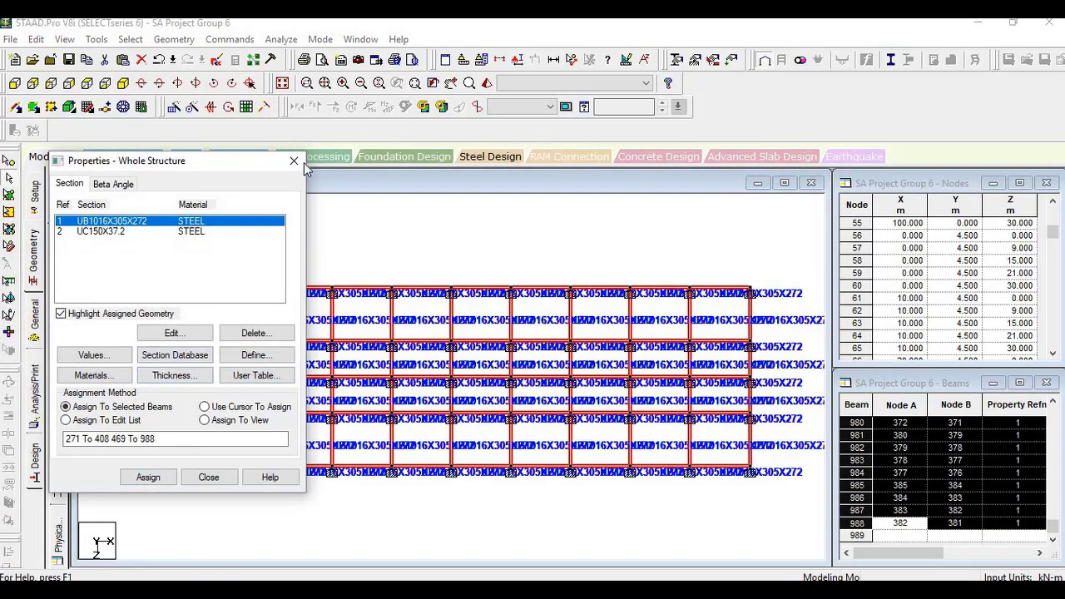
# Assign the UC150X37.2 section to the vertical columns and check the section labels in the elevation views.
pyautogui.moveTo(170, 163); pyautogui.dragTo(486, 157)
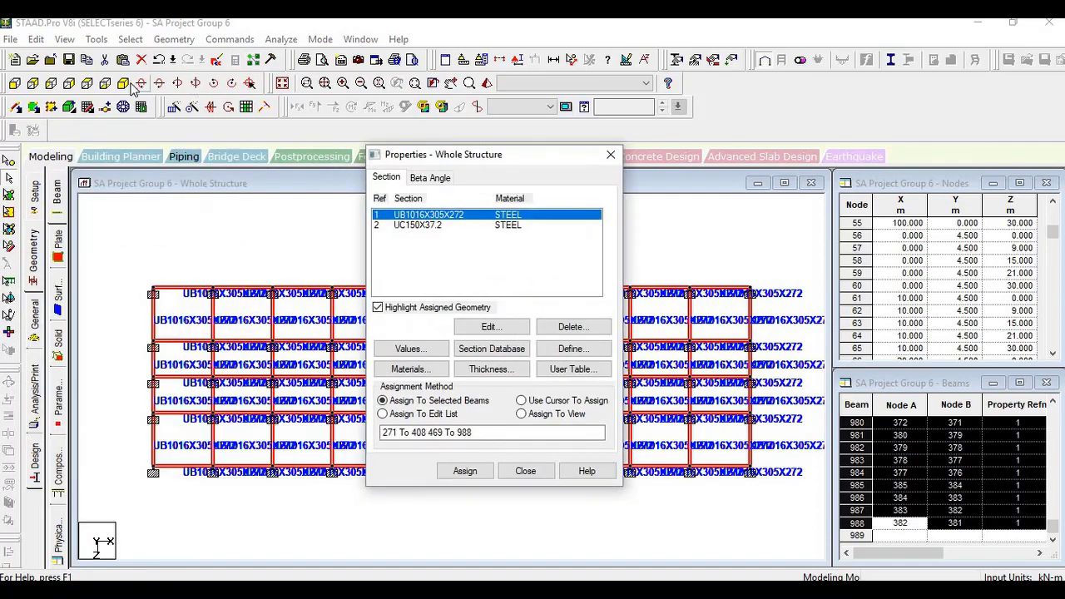
pyautogui.click(126, 83)
pyautogui.click(32, 83)
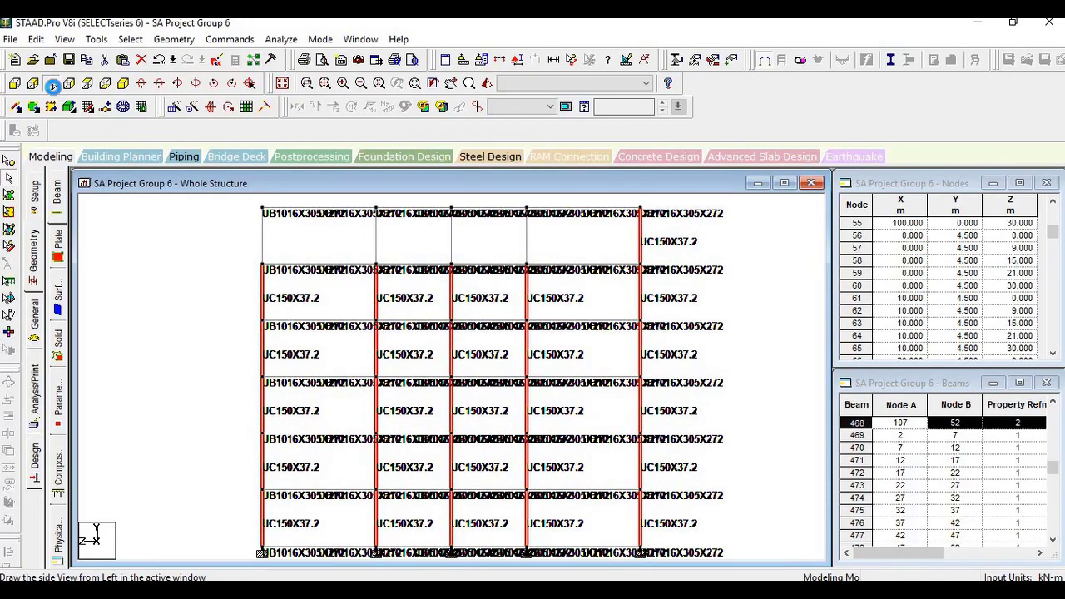
pyautogui.click(50, 85)
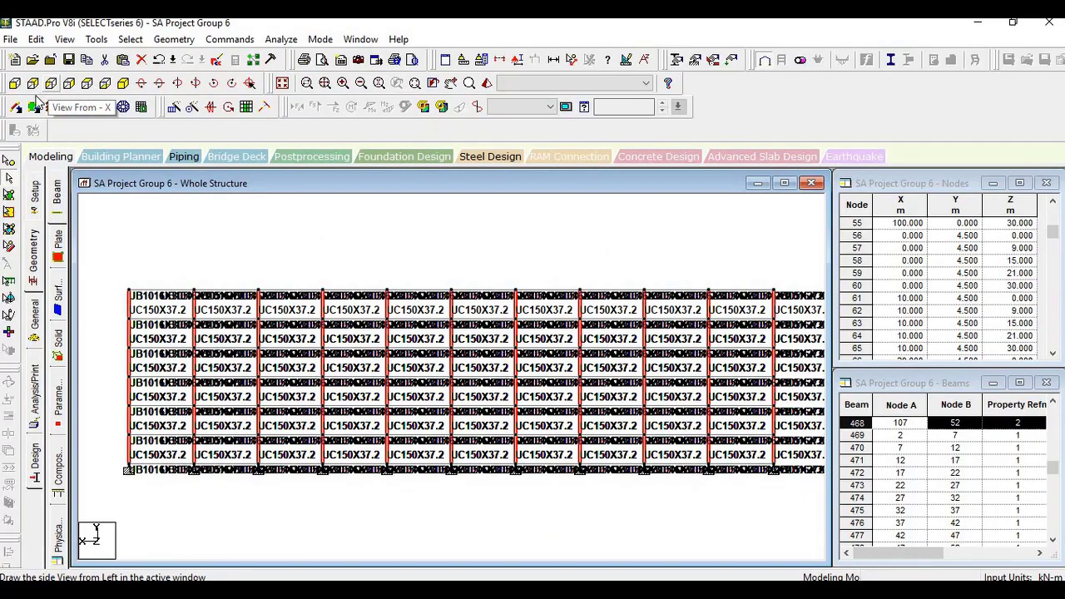
pyautogui.click(36, 98)
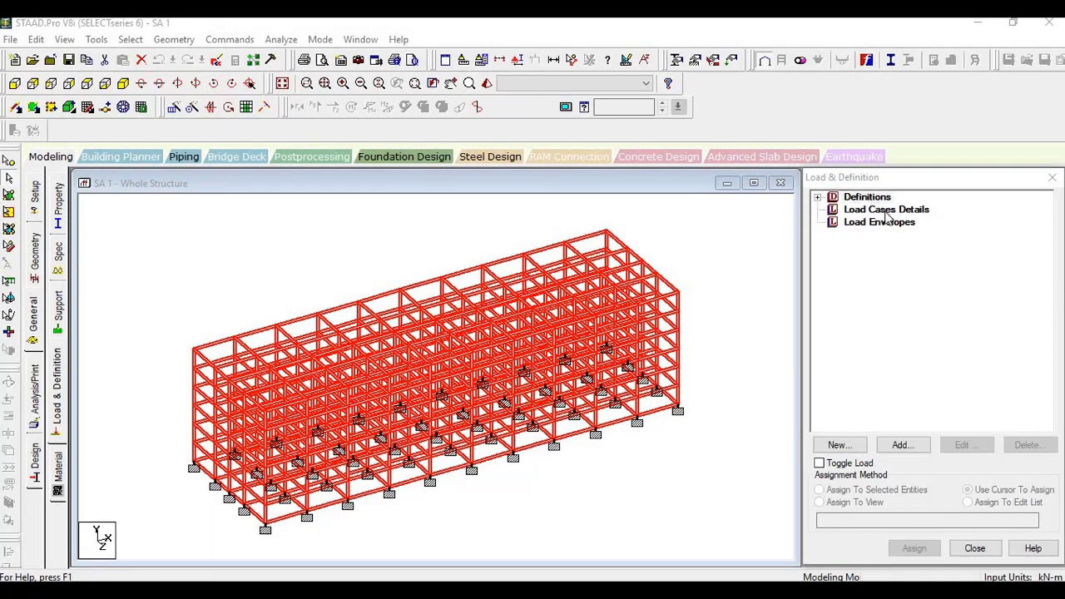
# Add primary load case 1 with loading type Dead and the title LOAD CASE 1.
pyautogui.click(887, 213)
pyautogui.click(913, 451)
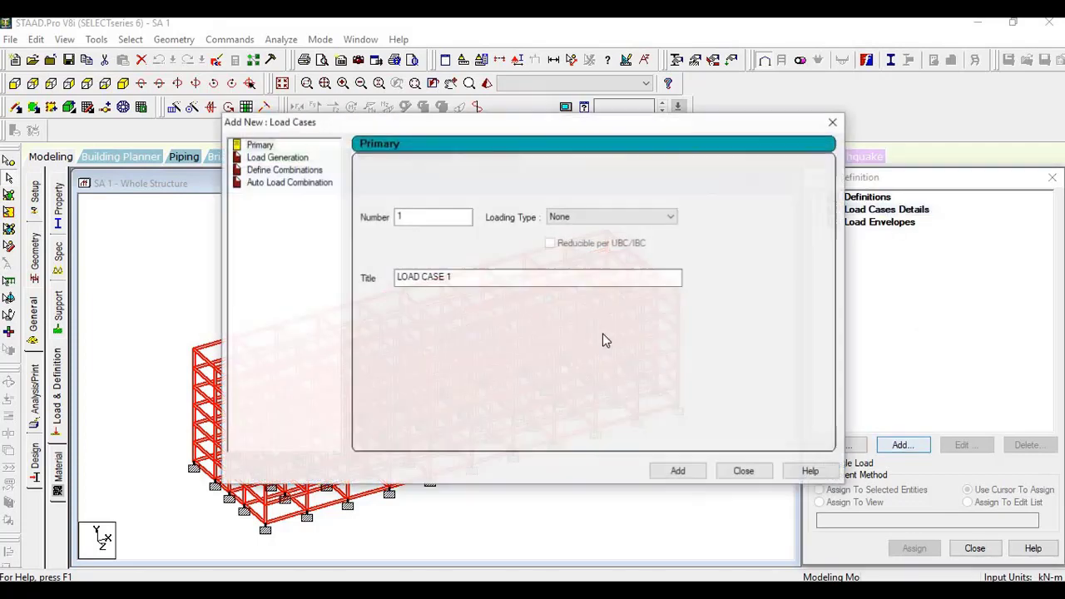
pyautogui.click(654, 217)
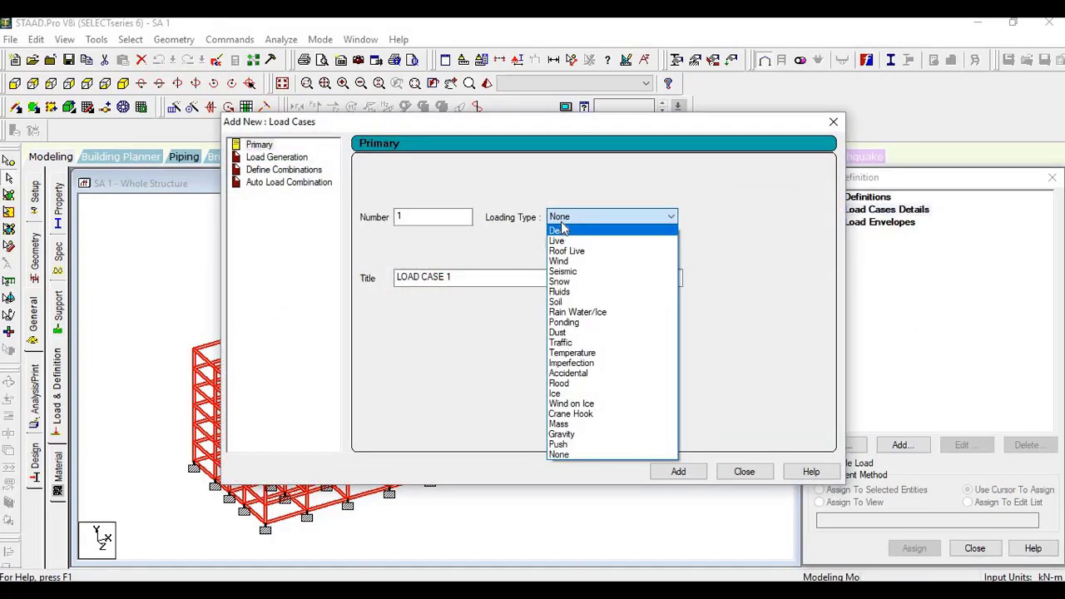
pyautogui.click(565, 230)
pyautogui.click(697, 471)
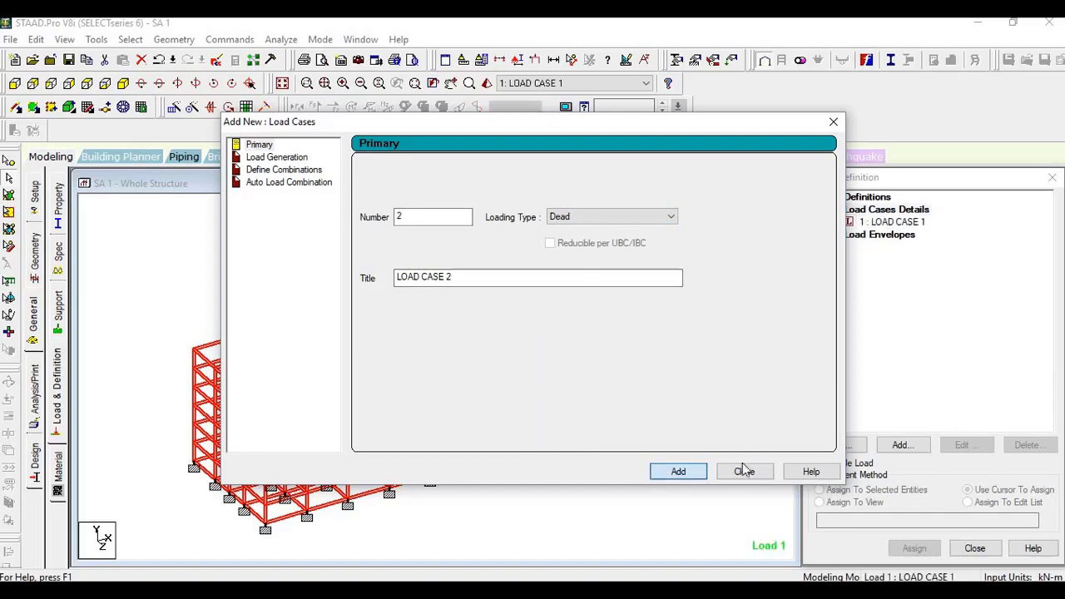
pyautogui.press('Escape')
# Add a selfweight load in the Y direction with factor -1.2 to LOAD CASE 1.
pyautogui.click(892, 222)
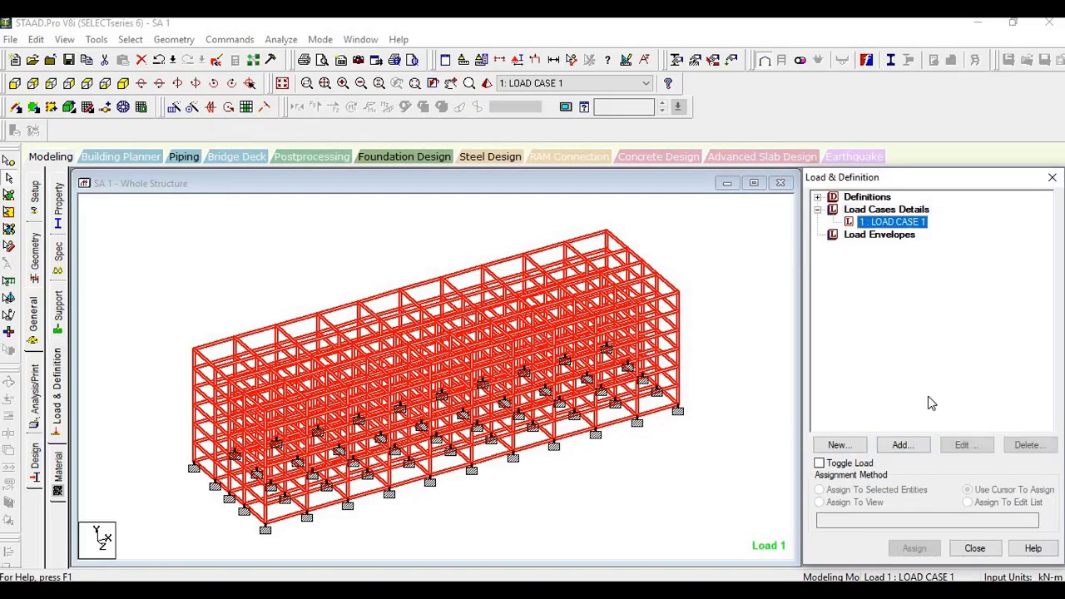
pyautogui.click(905, 445)
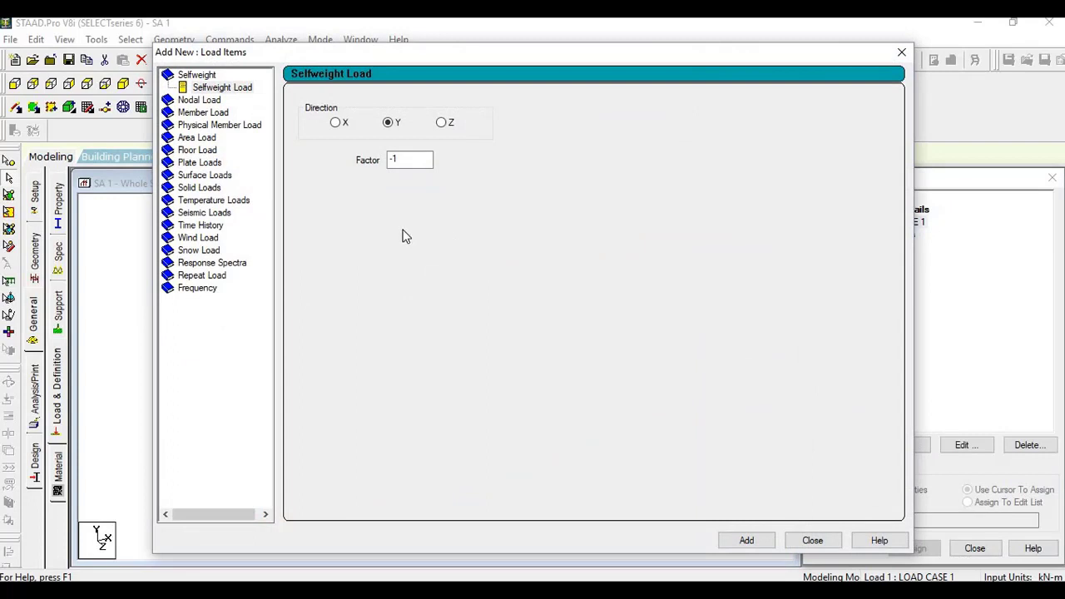
pyautogui.click(420, 158)
pyautogui.press('Return')
# Add a uniform member force of -20 kN/m in the GY direction to LOAD CASE 1.
pyautogui.click(205, 117)
pyautogui.click(446, 143)
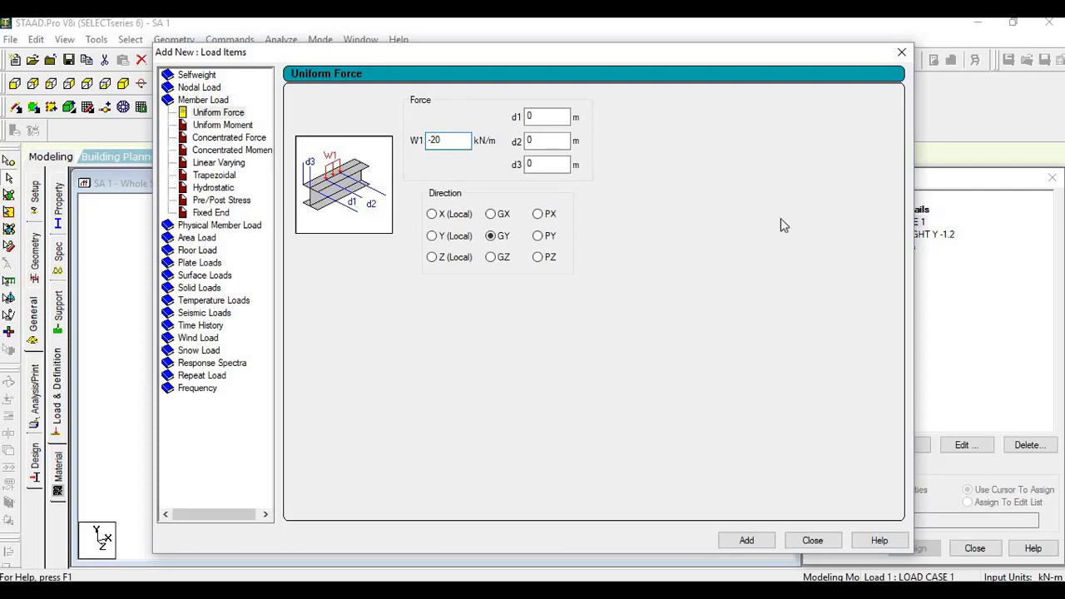
pyautogui.click(746, 540)
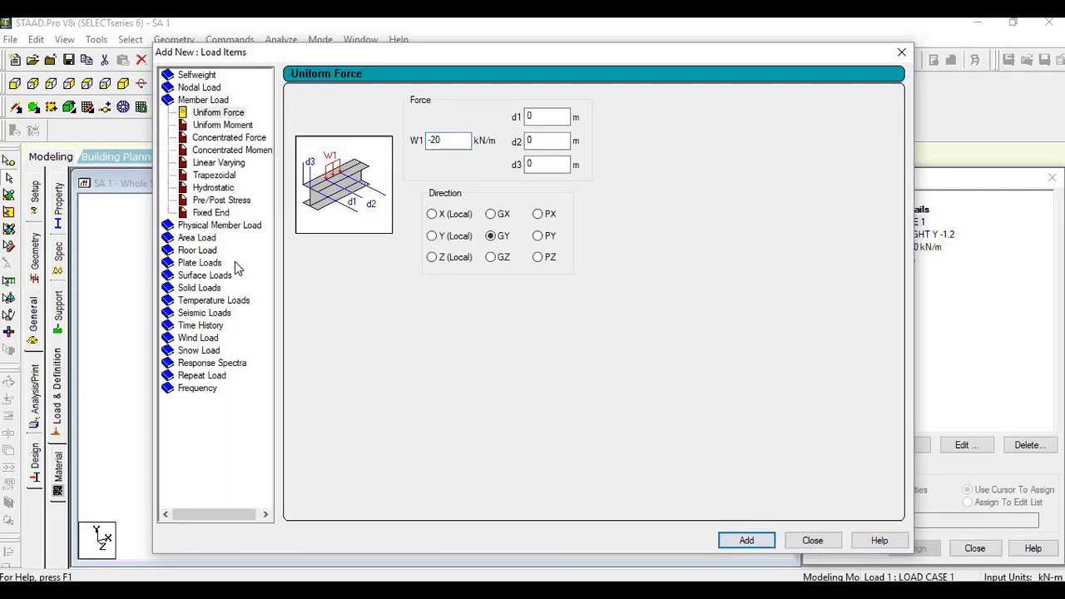
# Add a YRANGE floor load of -15 kN/m2 in global Y to LOAD CASE 1 and finish adding load items.
pyautogui.click(197, 250)
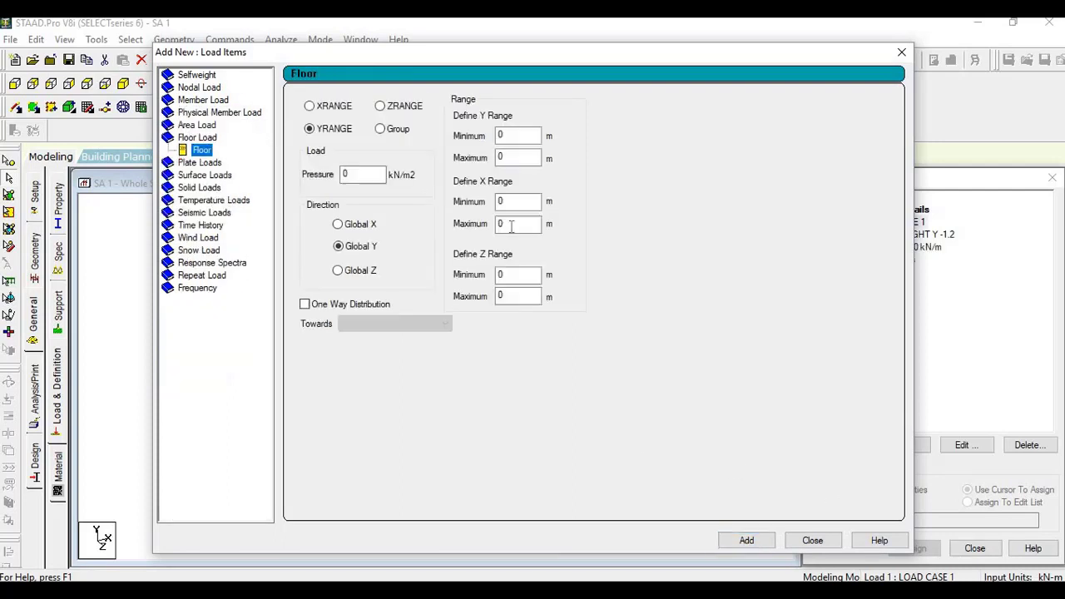
pyautogui.click(366, 176)
pyautogui.press('BackSpace')
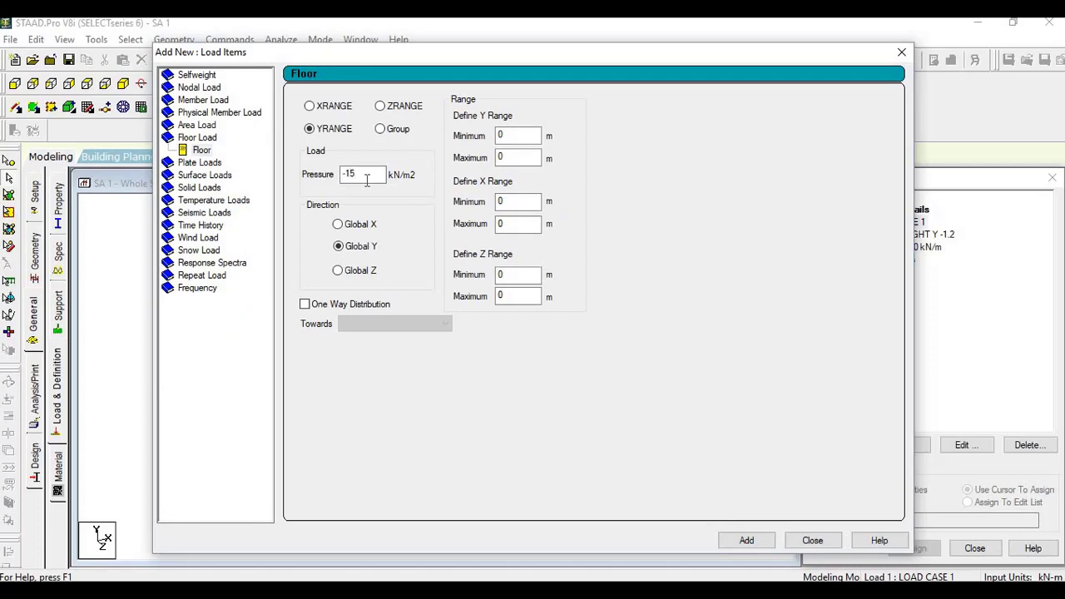
pyautogui.click(747, 541)
pyautogui.click(812, 540)
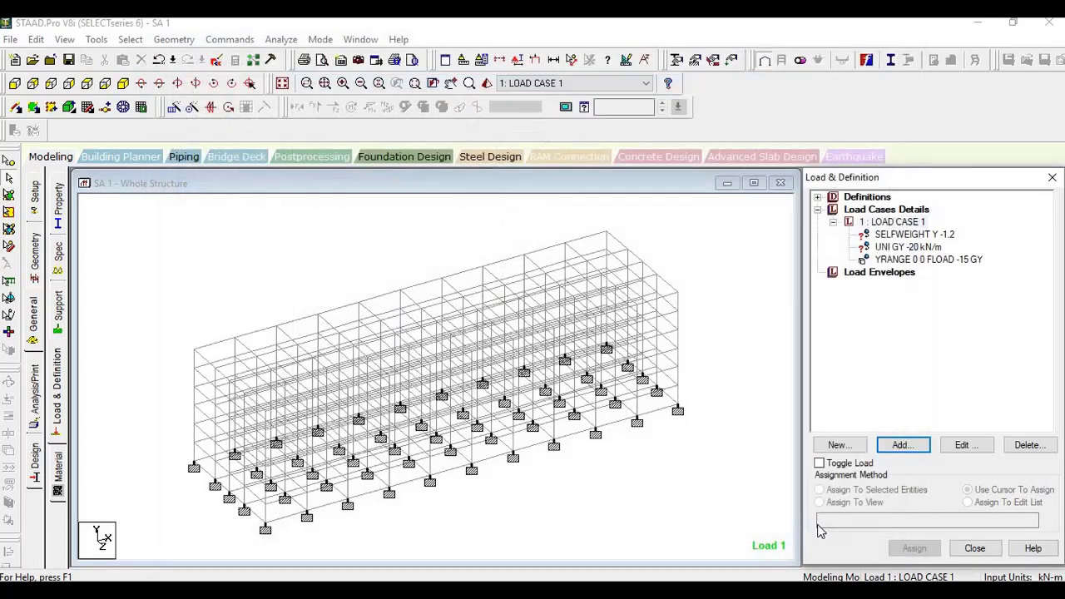
# Assign the selfweight load of LOAD CASE 1 to all members in the view.
pyautogui.doubleClick(911, 235)
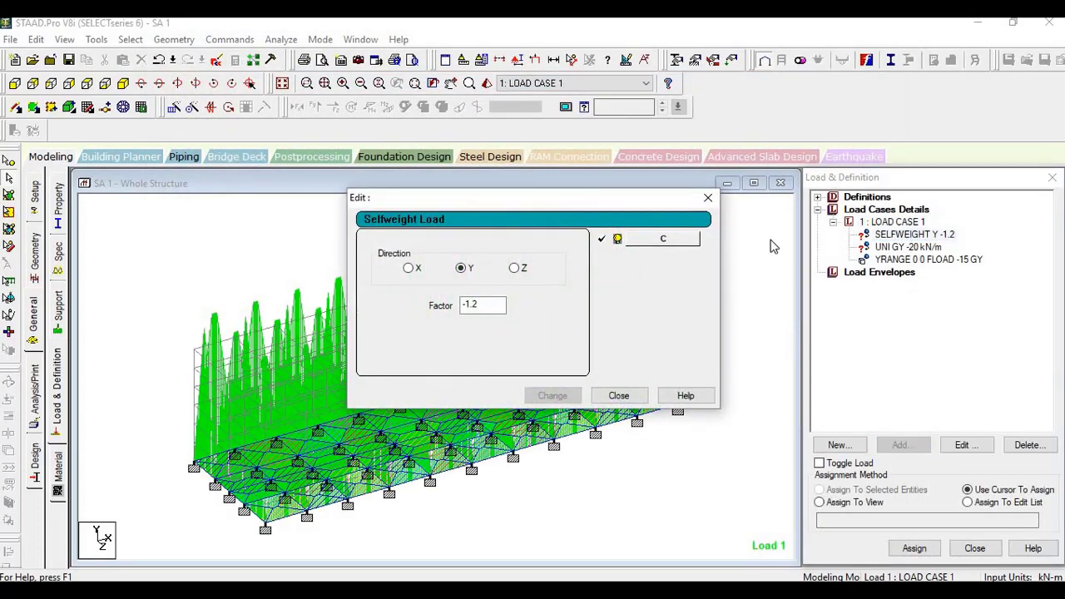
pyautogui.click(708, 197)
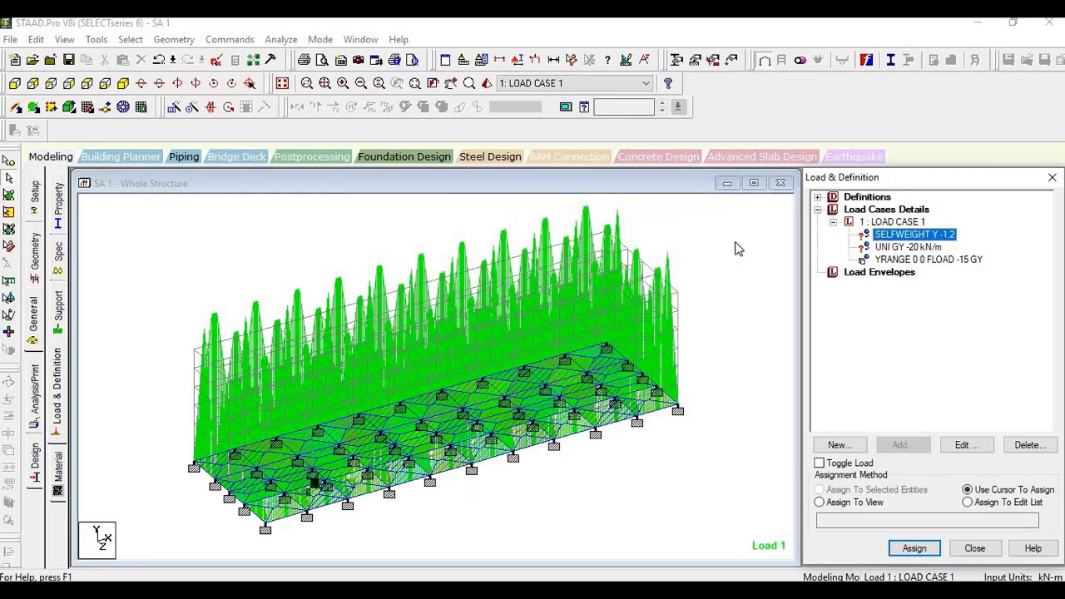
pyautogui.click(820, 502)
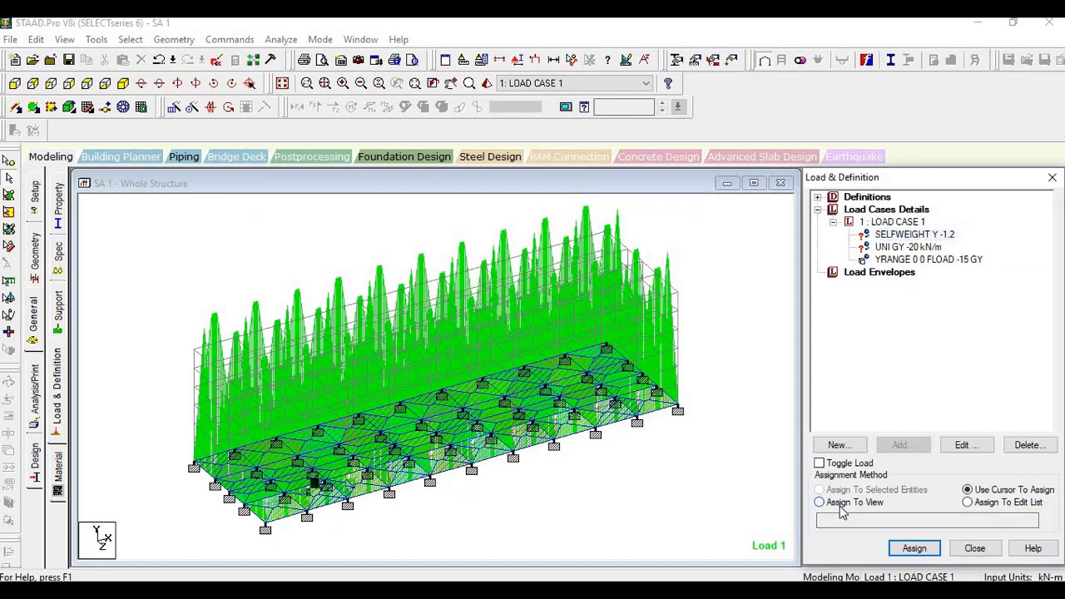
pyautogui.click(913, 547)
pyautogui.click(939, 410)
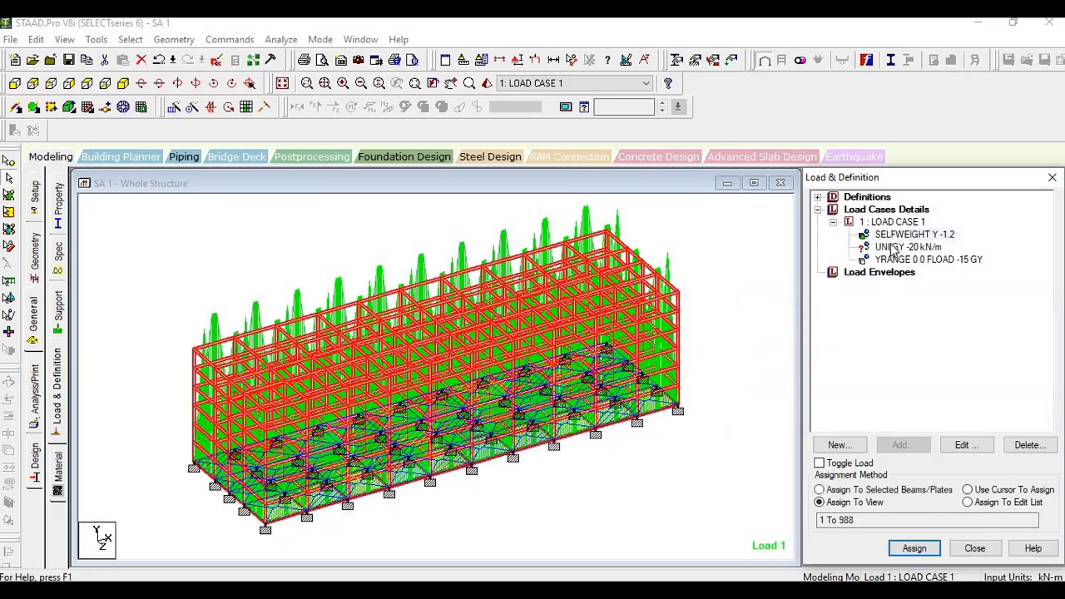
# Assign the uniform -20 kN/m load with the cursor to roof-level beams 1, 2, 3 and 5 along the building's end face.
pyautogui.click(913, 548)
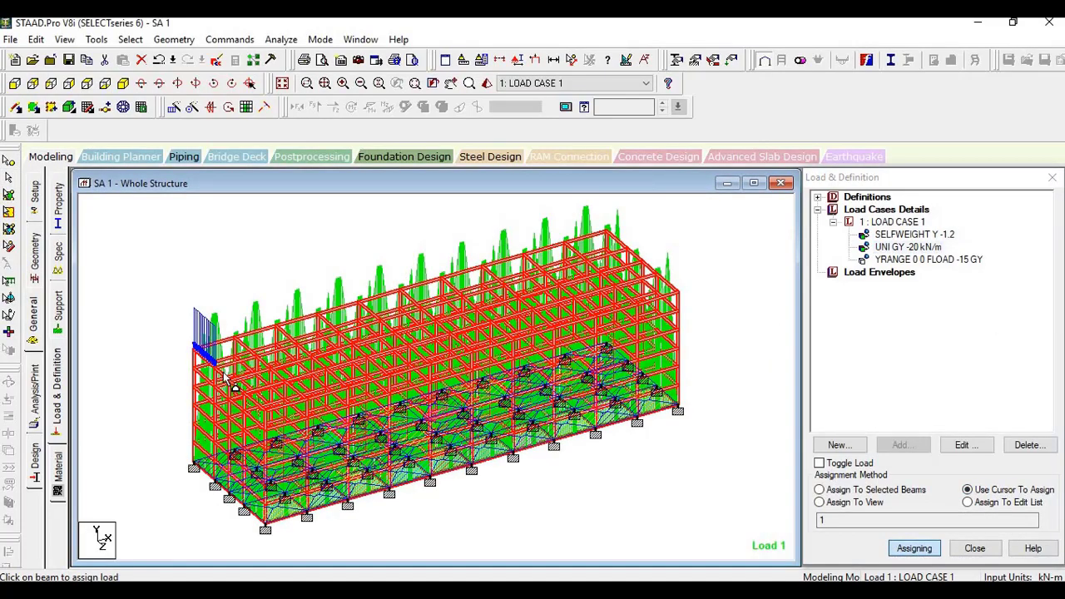
pyautogui.click(225, 379)
pyautogui.click(246, 398)
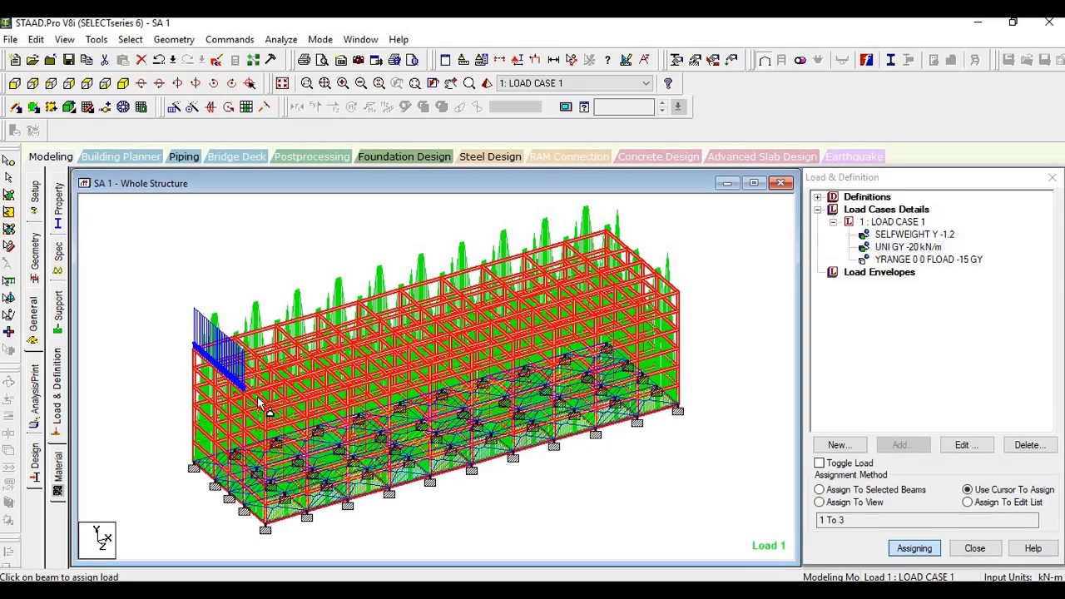
pyautogui.click(263, 405)
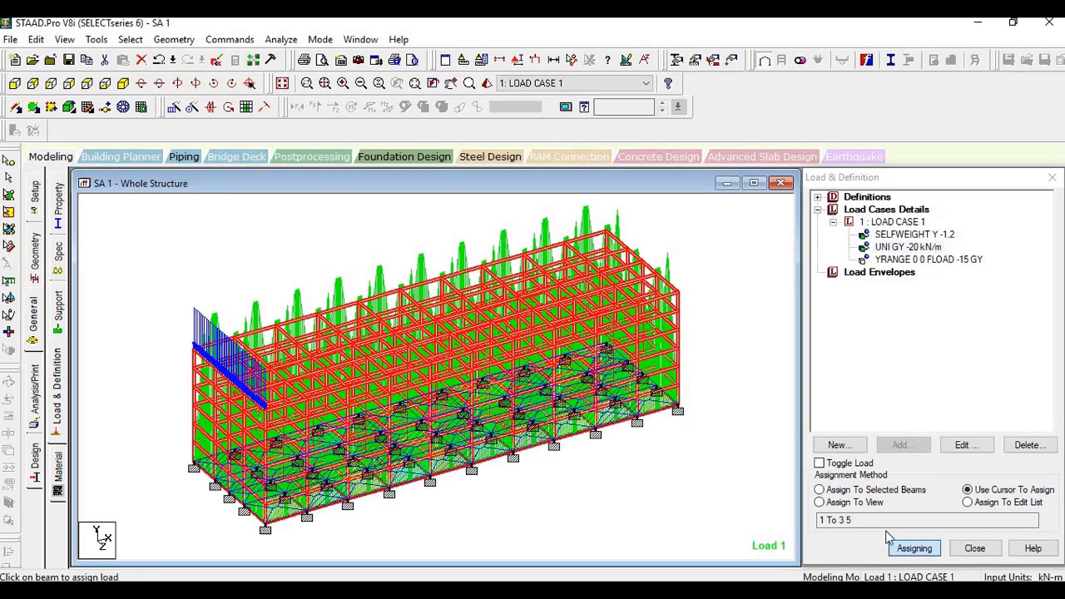
pyautogui.click(912, 548)
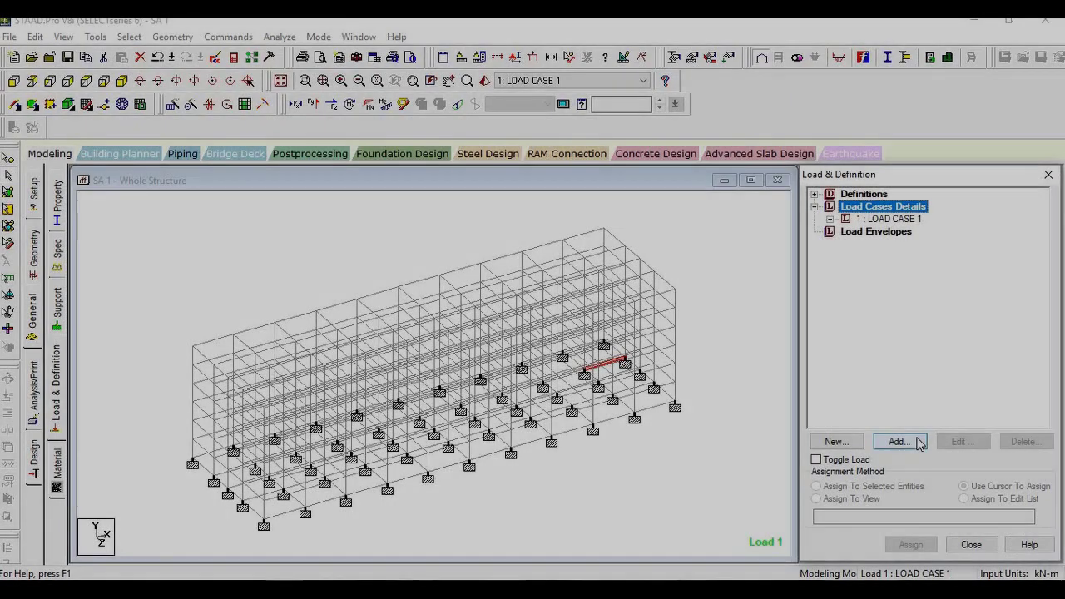
# Add primary load case 2 with loading type Wind and the title LOAD CASE 2.
pyautogui.click(918, 440)
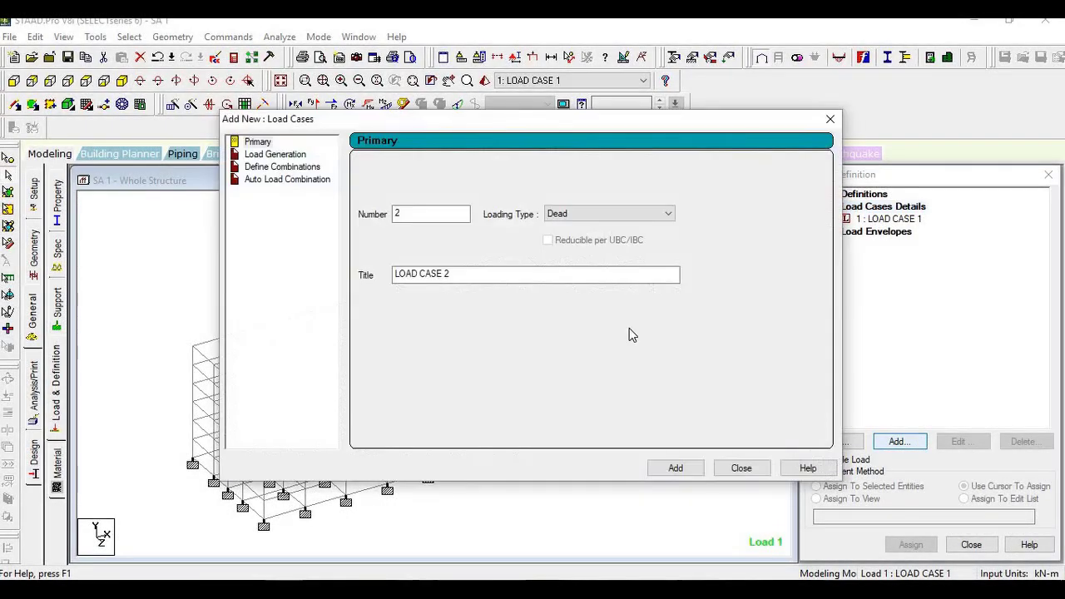
pyautogui.click(604, 218)
pyautogui.click(578, 259)
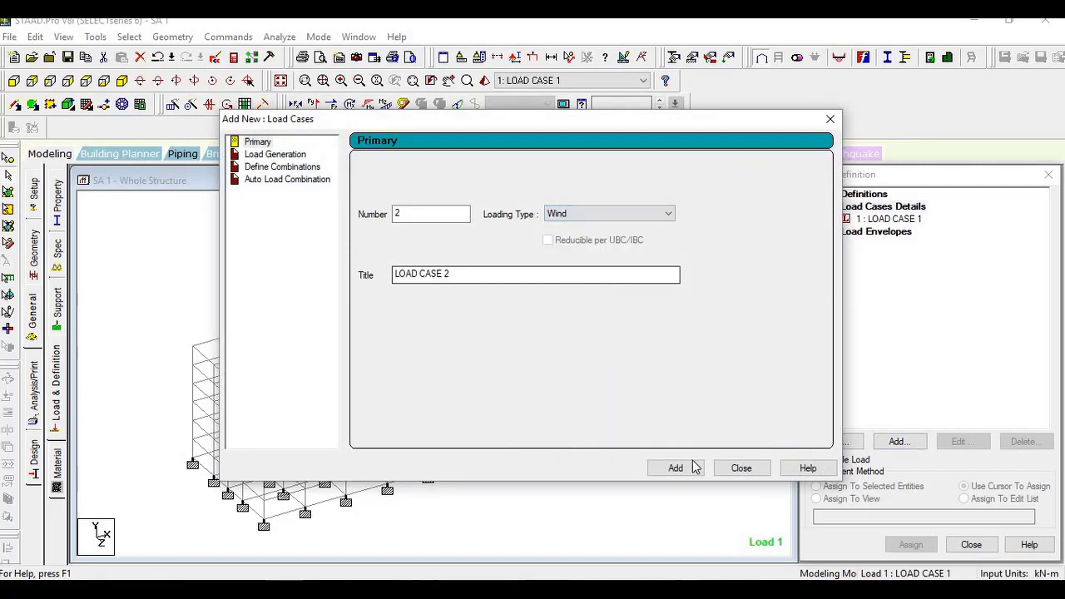
pyautogui.click(688, 468)
pyautogui.click(580, 343)
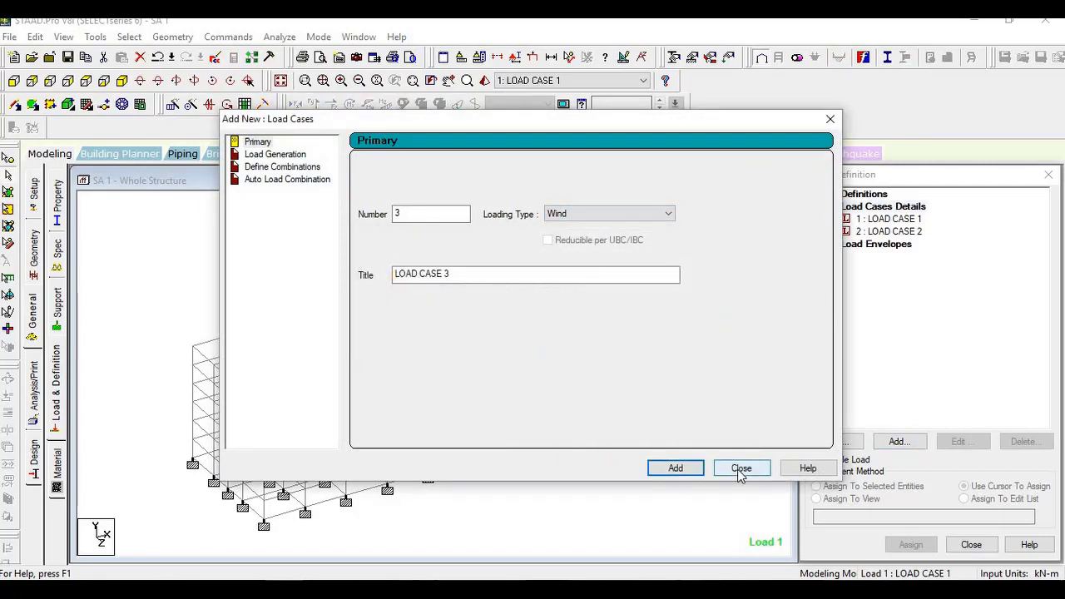
pyautogui.click(740, 469)
# Add a wind type definition with type number 1 and the comment WIND 1.
pyautogui.click(866, 194)
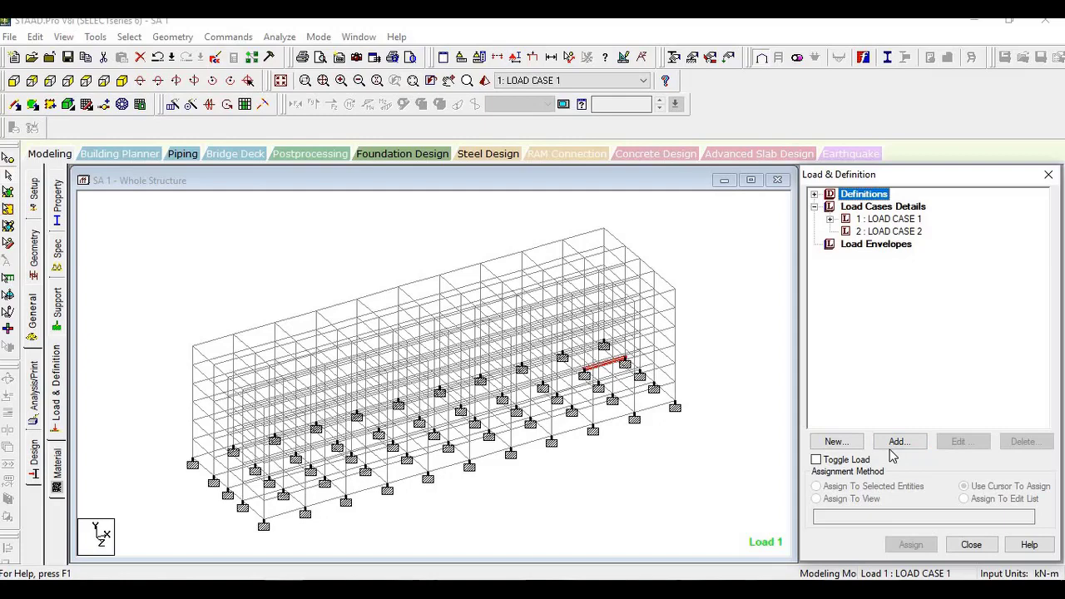
pyautogui.doubleClick(870, 196)
pyautogui.click(884, 233)
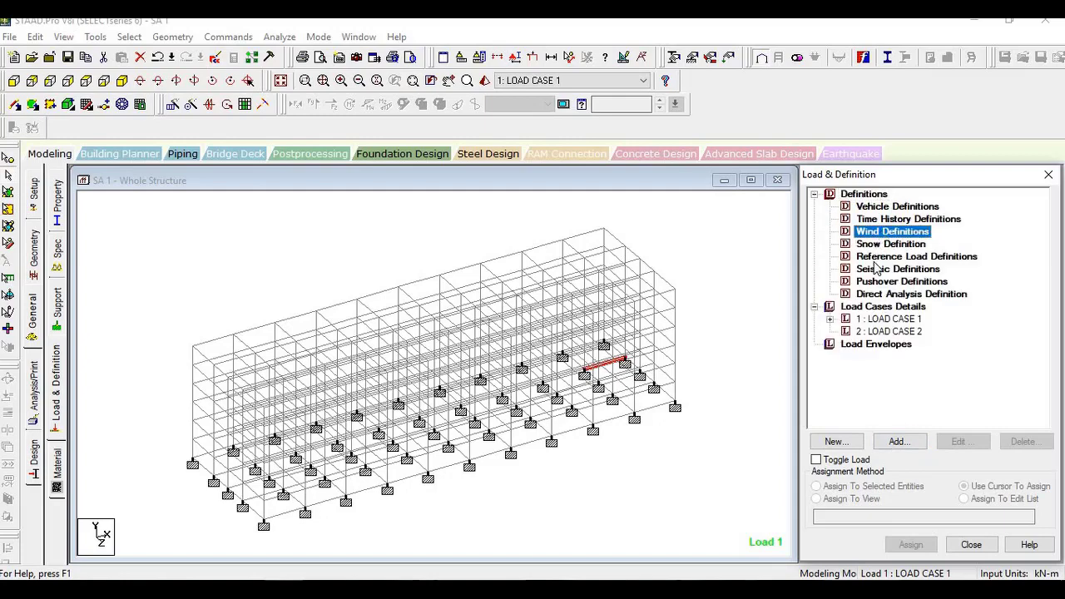
pyautogui.click(912, 449)
pyautogui.click(520, 407)
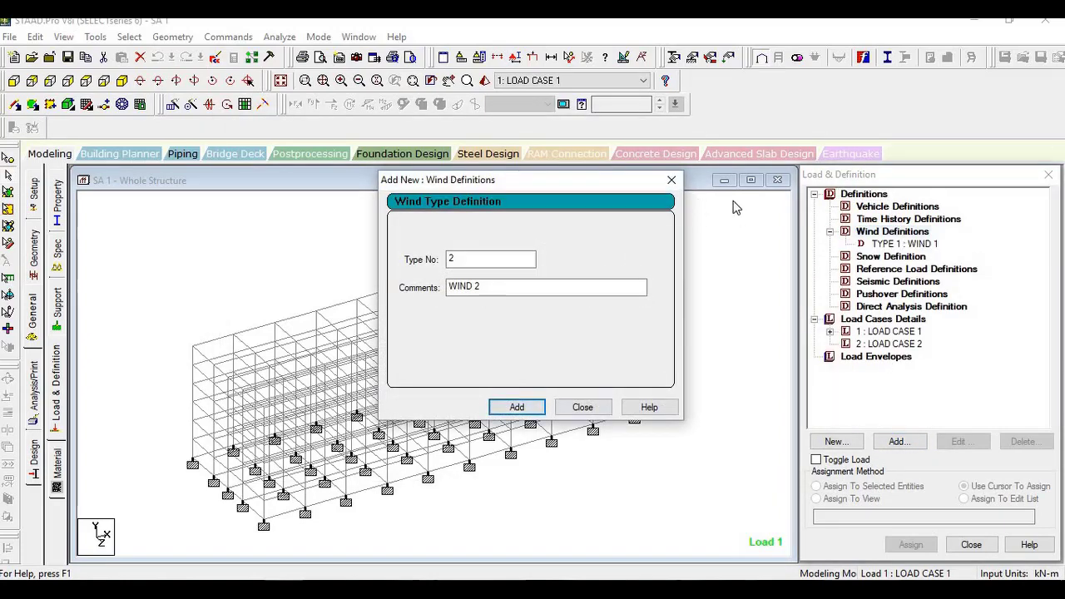
pyautogui.click(582, 407)
# Add custom wind intensities of 0.7 and -0.7 kN/m2, both at 27 m height, to WIND 1 without adding an exposure.
pyautogui.click(874, 244)
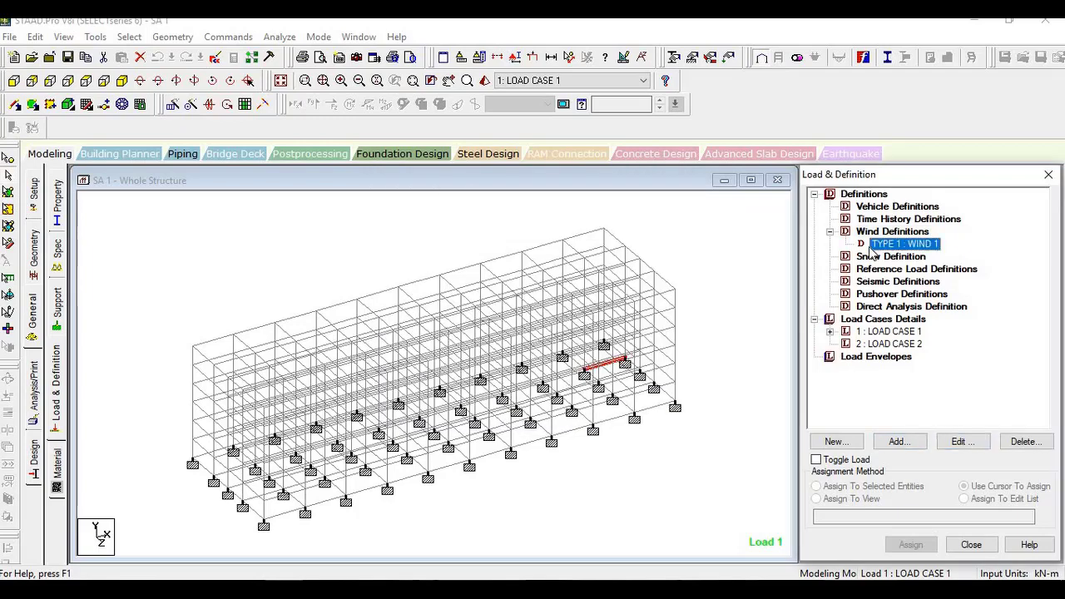
pyautogui.click(898, 442)
pyautogui.click(558, 248)
pyautogui.write('0.7')
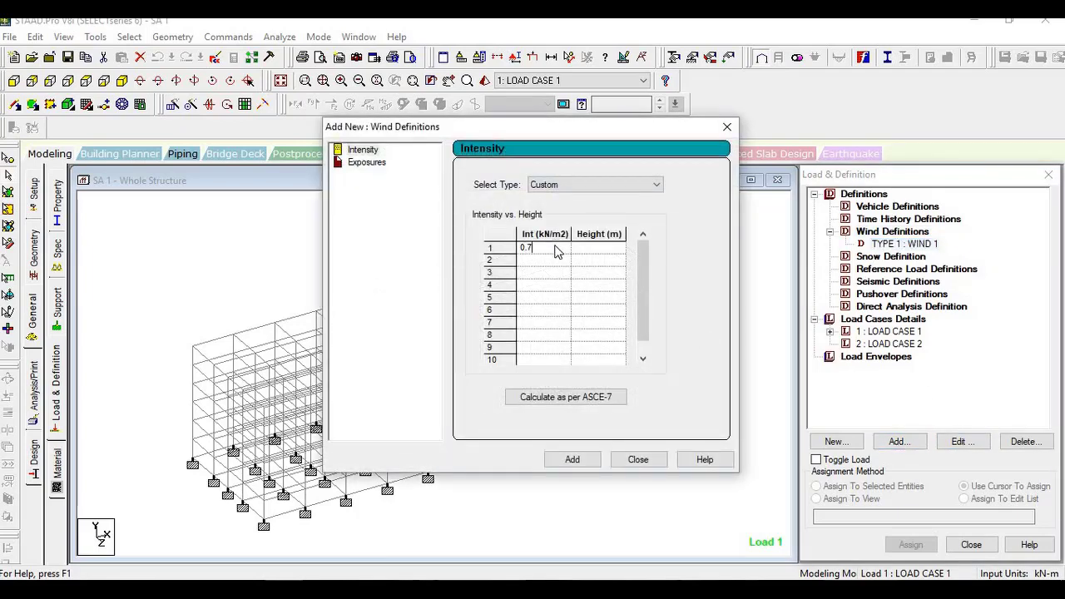
pyautogui.press('Down')
pyautogui.write('-0.')
pyautogui.press('Right')
pyautogui.write('27')
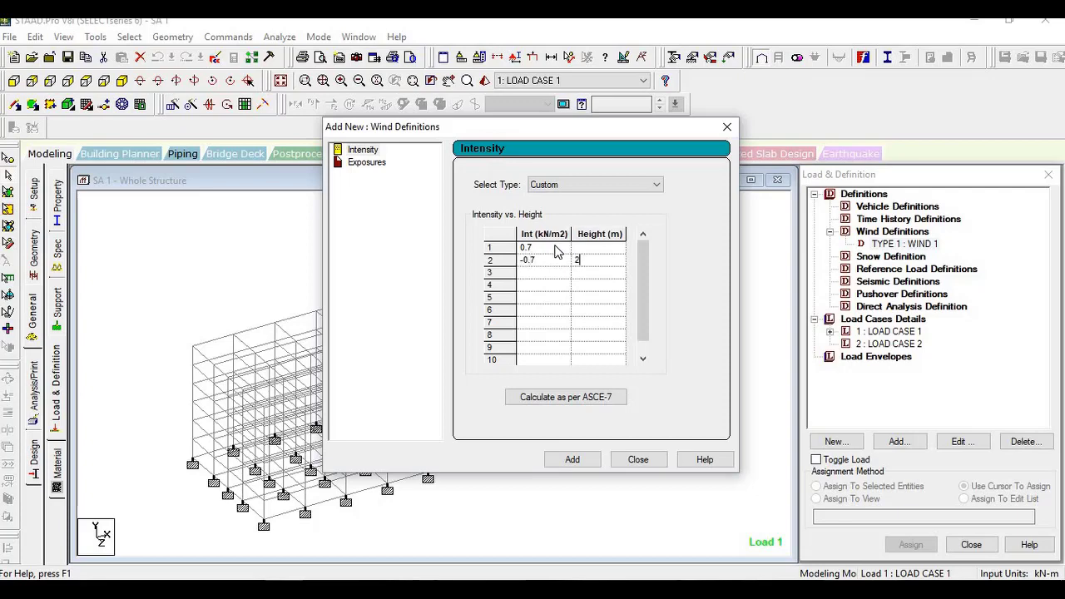
pyautogui.click(556, 247)
pyautogui.press('Right')
pyautogui.write('27')
pyautogui.click(553, 459)
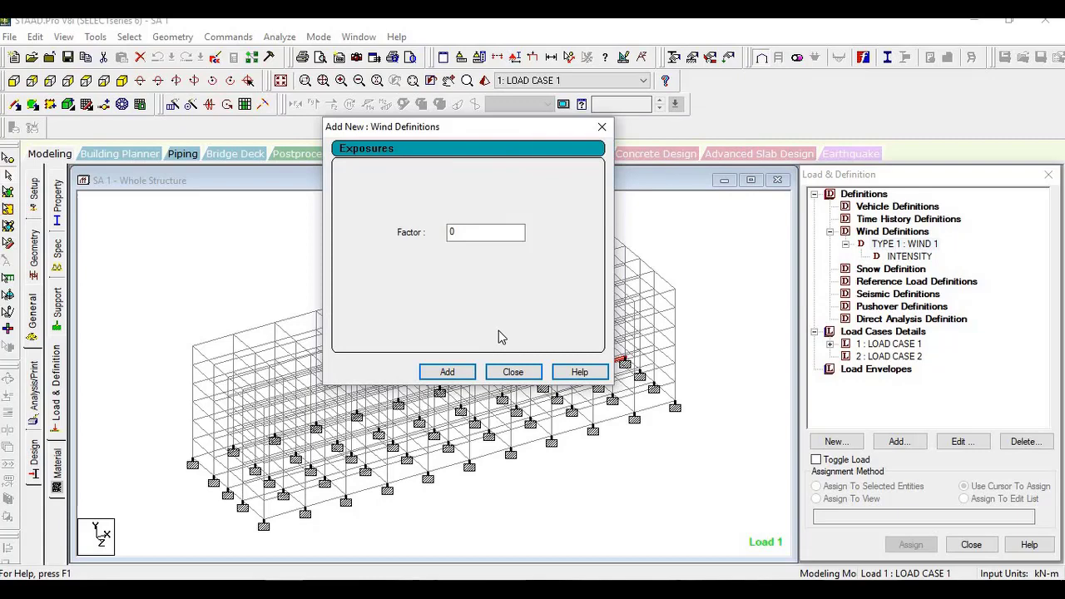
pyautogui.click(511, 371)
# Add a Z windward wind load of type 1 with factor 1 and Y range 0 to 27 m to LOAD CASE 2.
pyautogui.click(888, 356)
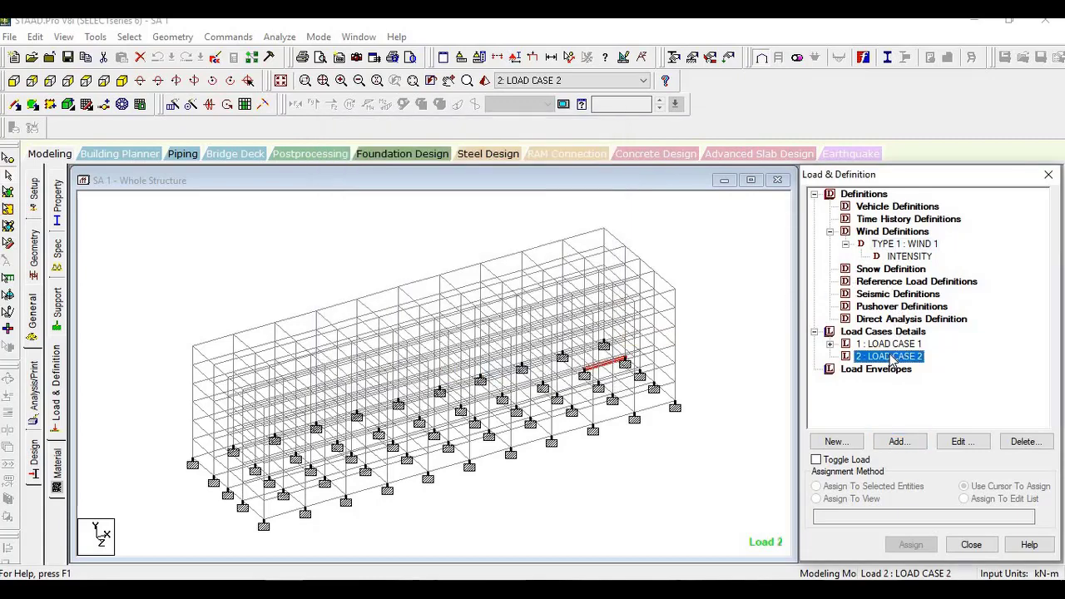
pyautogui.click(899, 441)
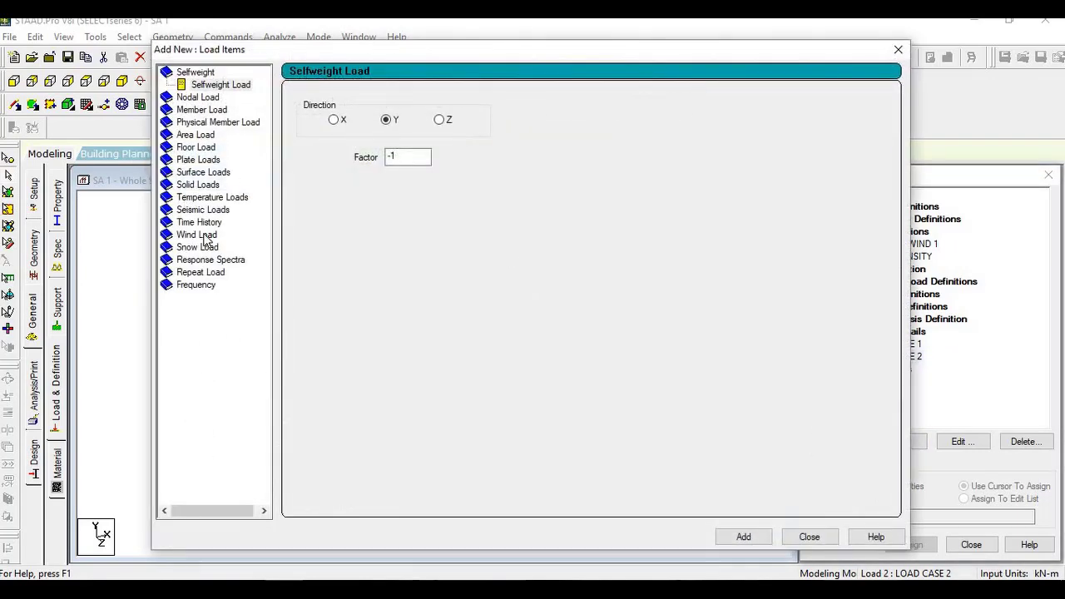
pyautogui.click(197, 235)
pyautogui.click(301, 174)
pyautogui.click(544, 150)
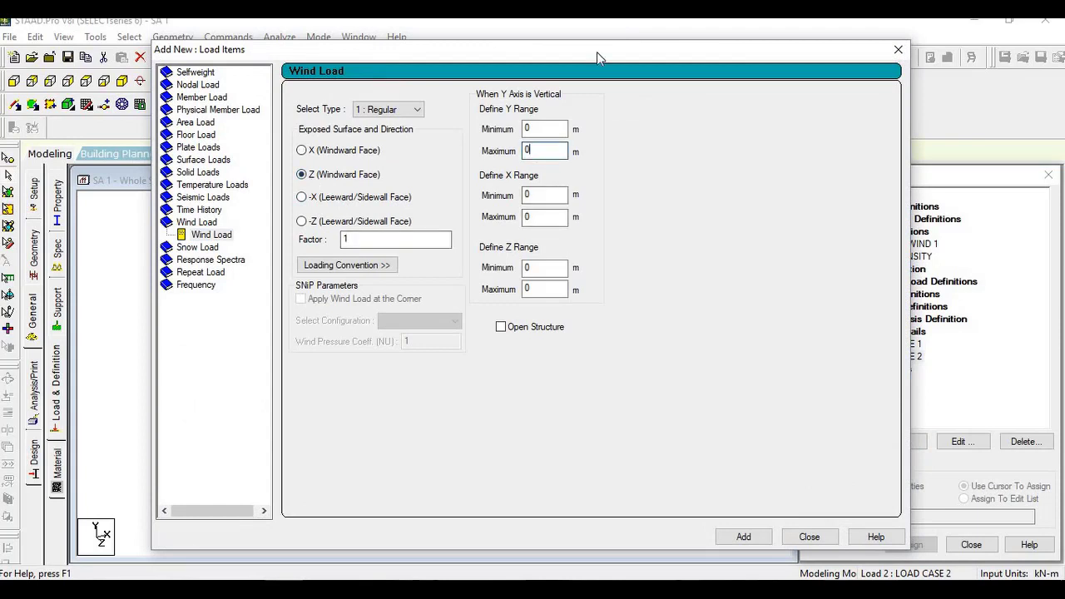
pyautogui.write('27')
pyautogui.press('Return')
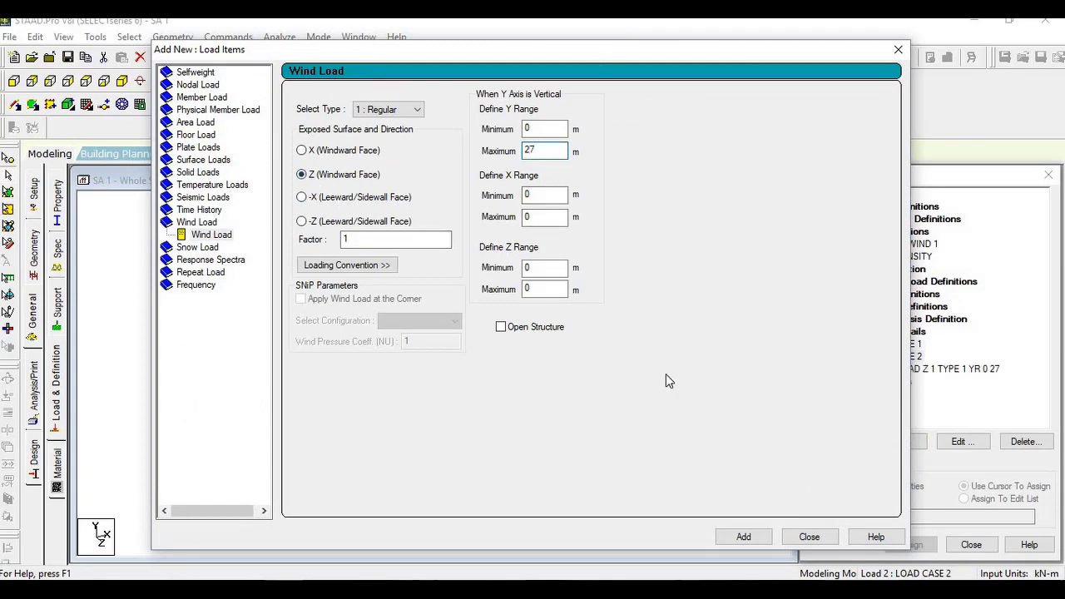
# Set the factor to -1 and the Y range maximum to 0 m for another Z windward wind load.
pyautogui.click(346, 239)
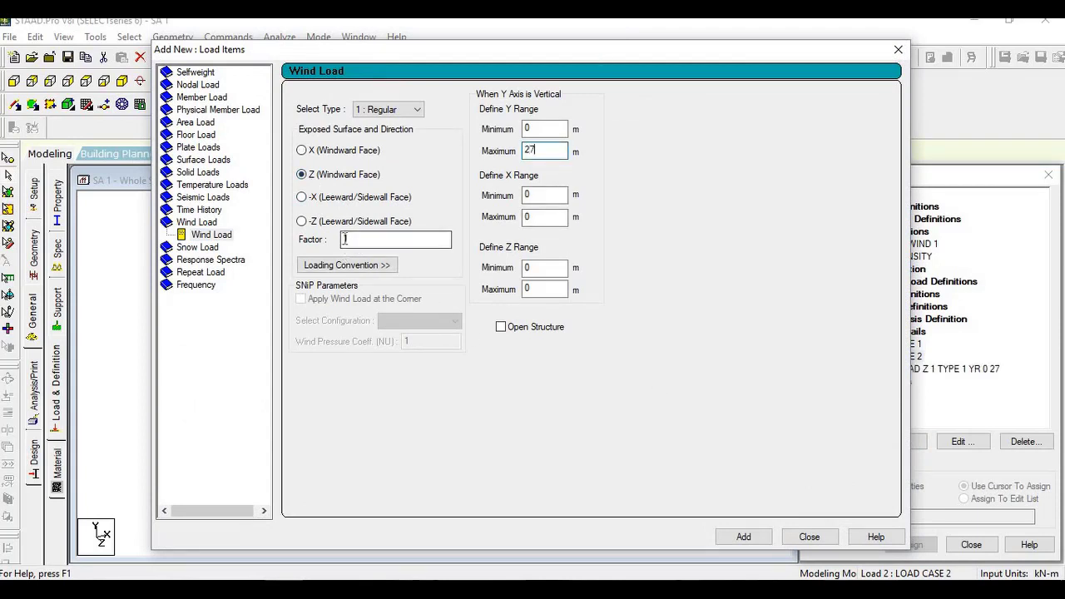
pyautogui.doubleClick(548, 152)
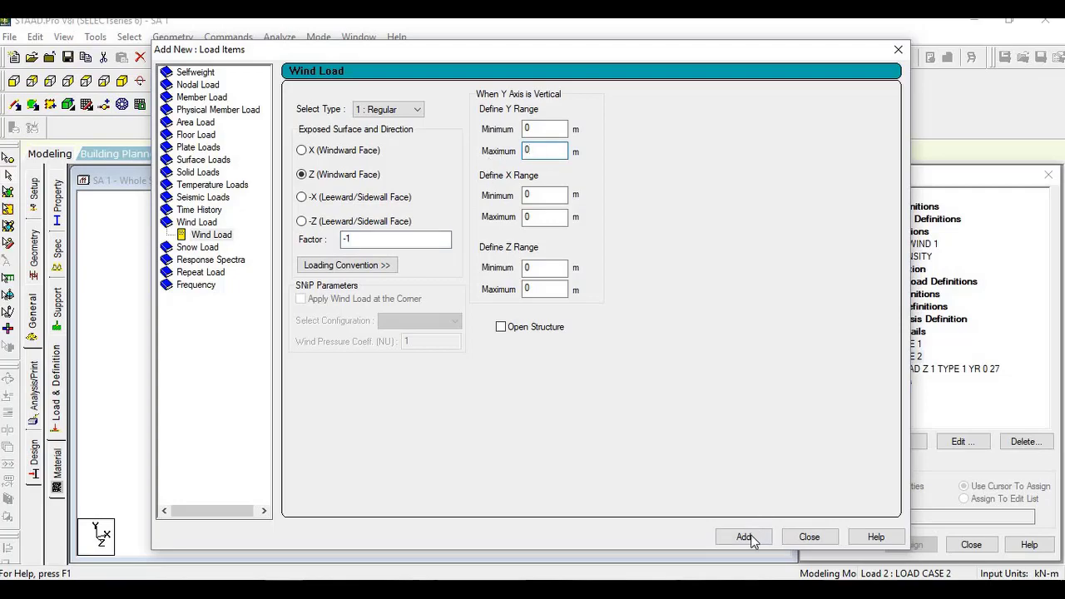
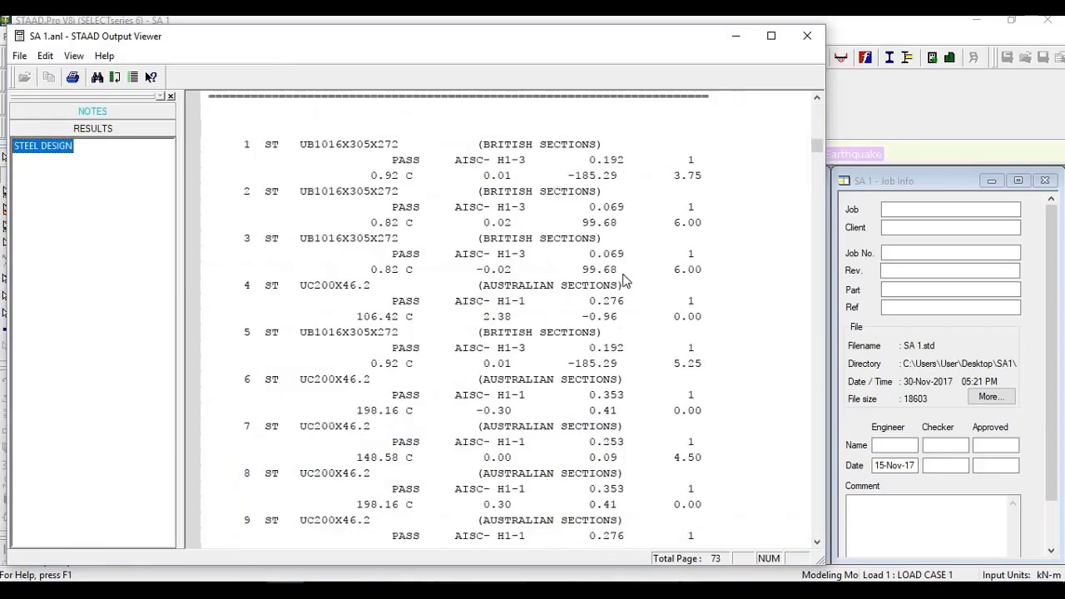
# Review the member-by-member steel design results in the analysis output and close the output viewer.
pyautogui.moveTo(813, 147); pyautogui.dragTo(786, 511)
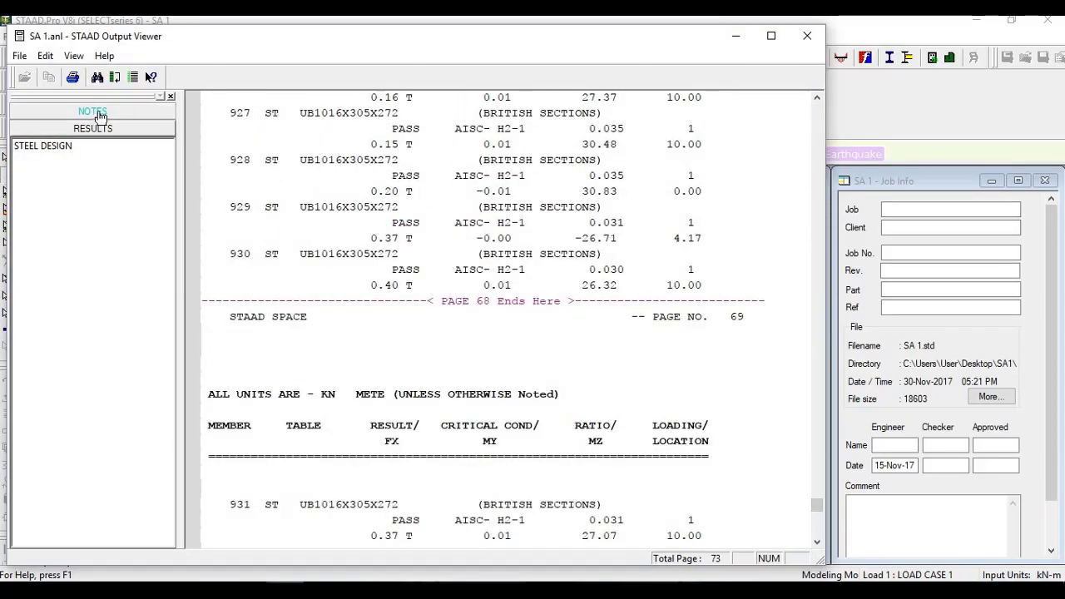
pyautogui.click(807, 37)
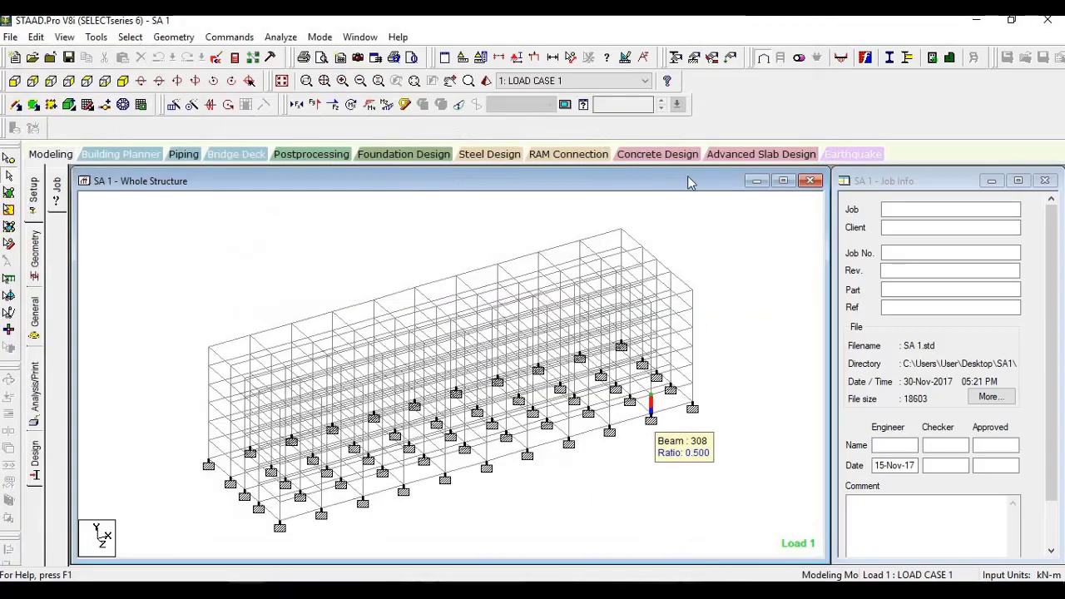
# Open the postprocessing results with LOAD CASE 1 as the selected load case.
pyautogui.click(304, 155)
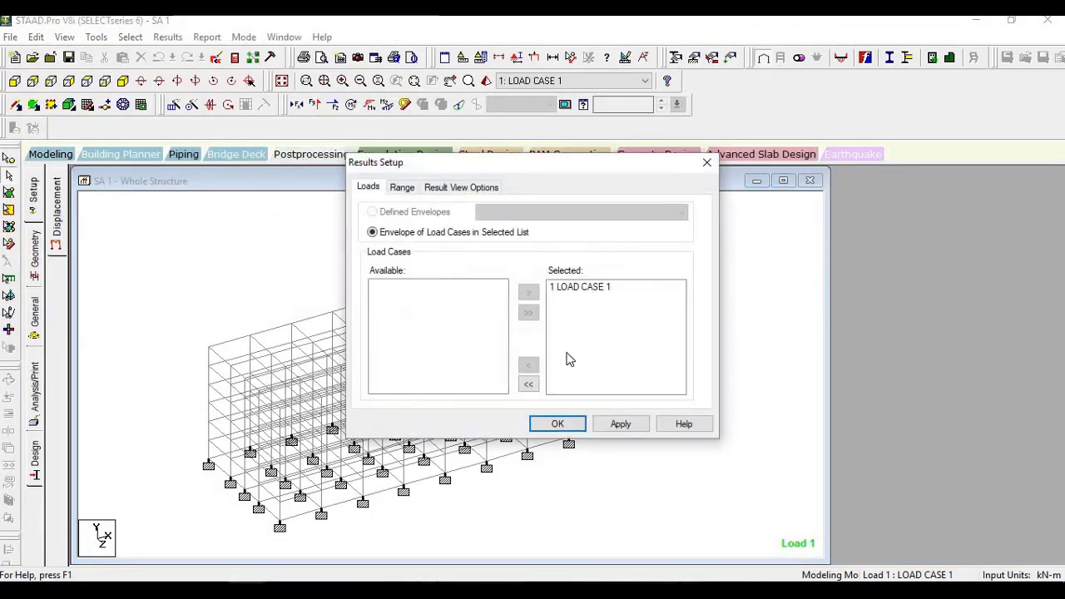
pyautogui.click(556, 423)
pyautogui.click(31, 243)
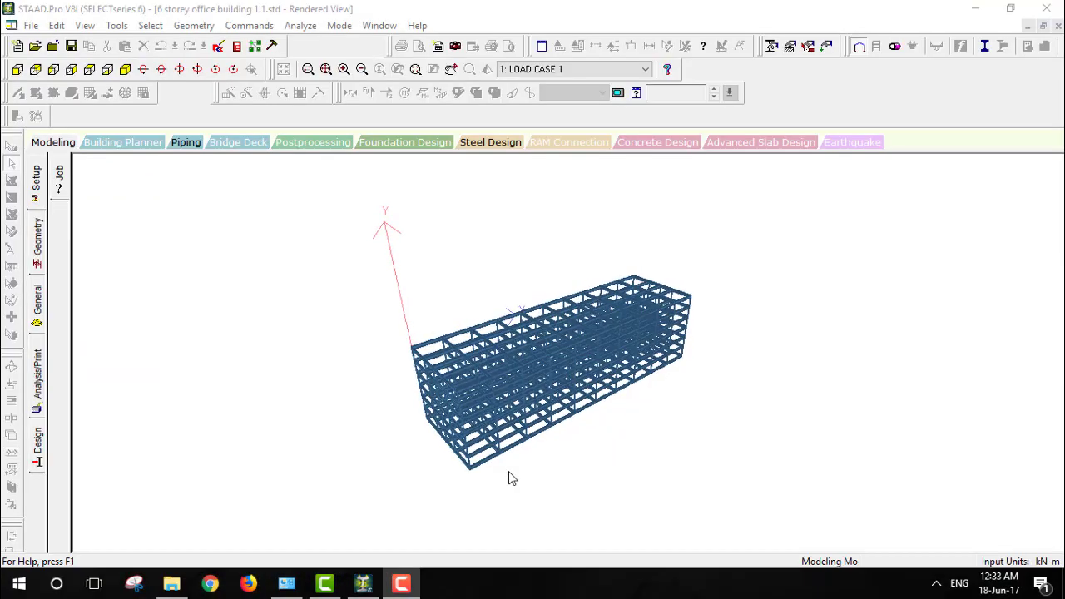
# Examine the rendered 3D model of the 6 storey office building up close and from several angles.
pyautogui.scroll(6, 506, 471)
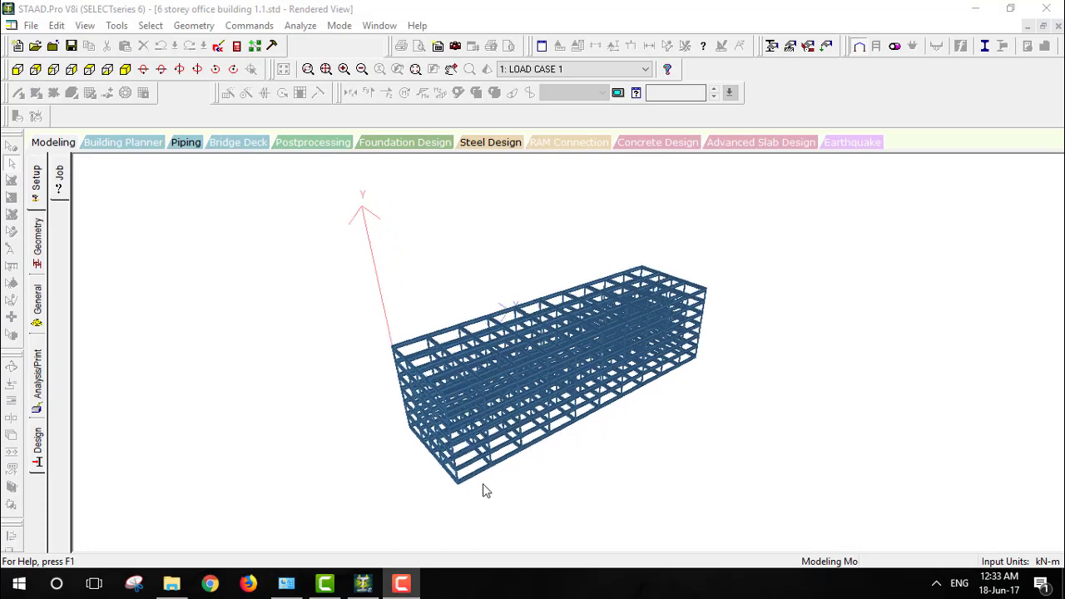
pyautogui.scroll(5, 456, 503)
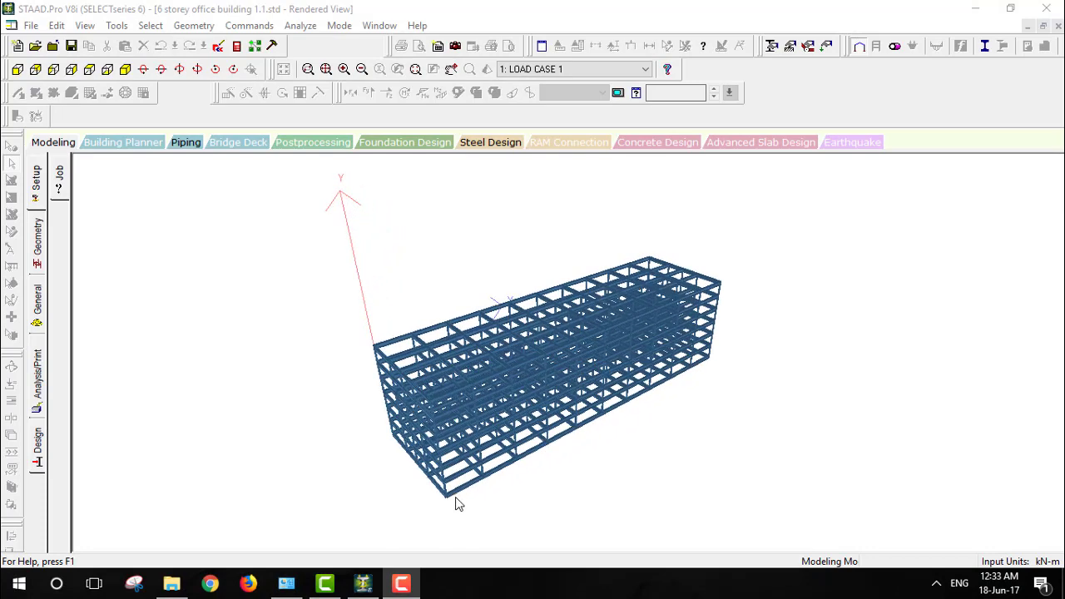
pyautogui.scroll(5, 449, 506)
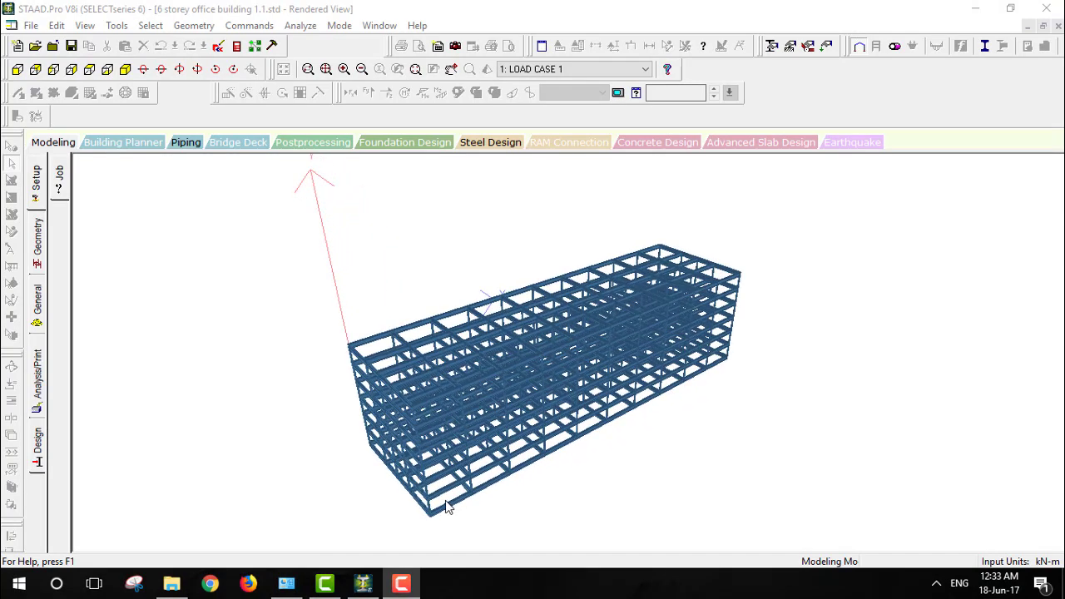
pyautogui.scroll(2, 428, 513)
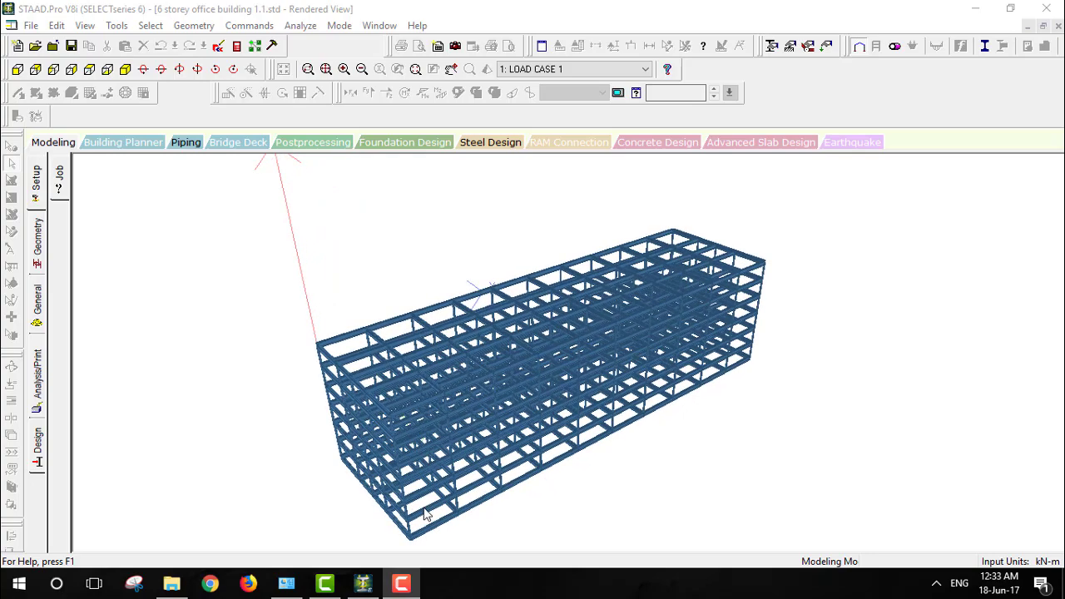
pyautogui.scroll(2, 417, 521)
pyautogui.moveTo(415, 515); pyautogui.dragTo(513, 463)
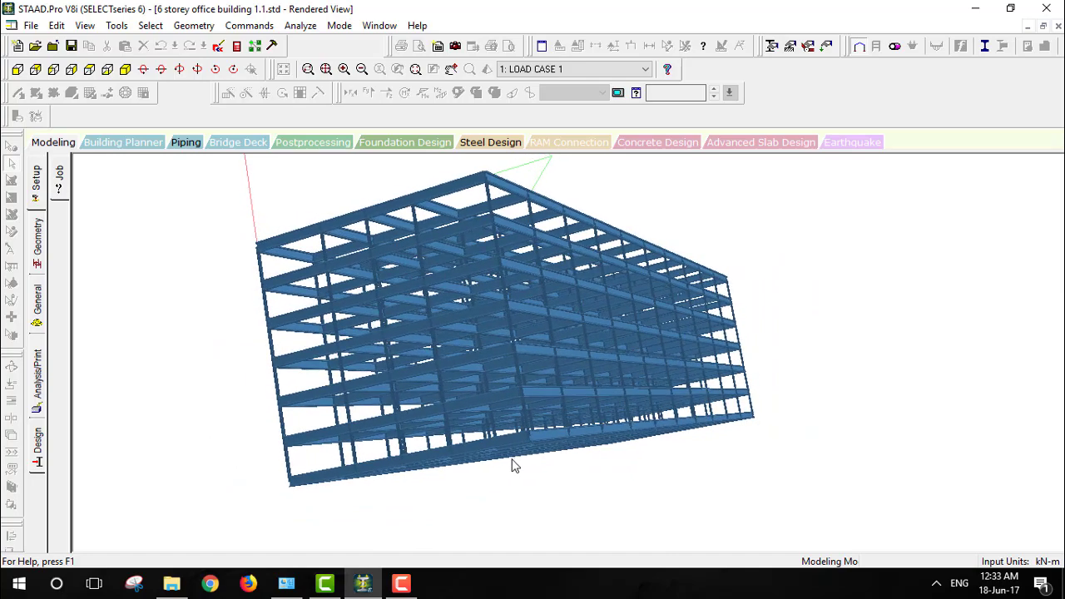
pyautogui.moveTo(283, 468); pyautogui.dragTo(584, 499)
pyautogui.moveTo(897, 385); pyautogui.dragTo(994, 389)
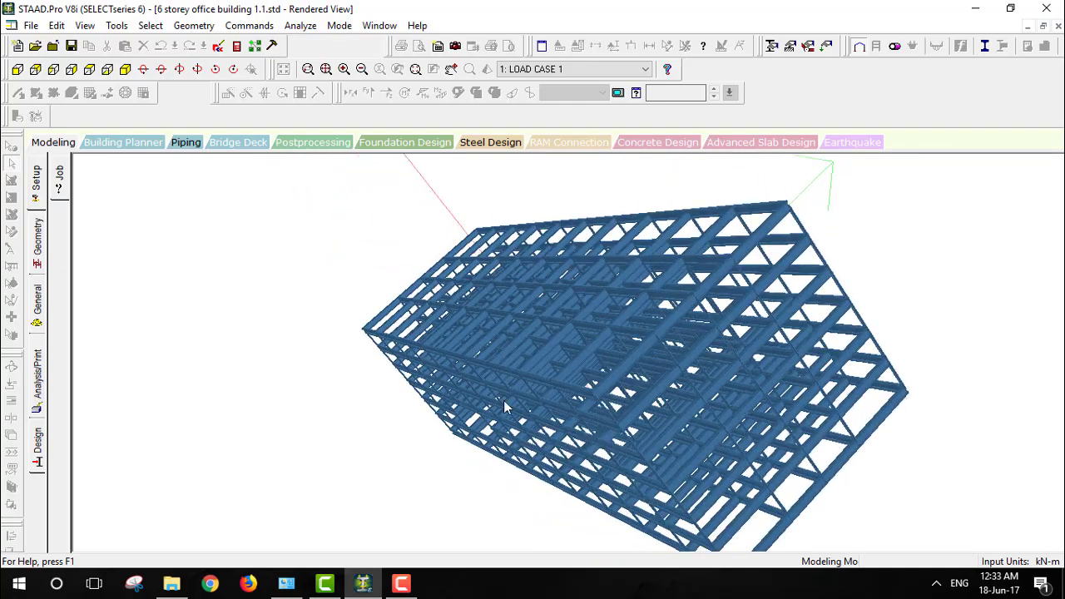
pyautogui.moveTo(404, 378); pyautogui.dragTo(337, 422)
pyautogui.moveTo(267, 380); pyautogui.dragTo(714, 376)
pyautogui.moveTo(331, 401); pyautogui.dragTo(510, 388)
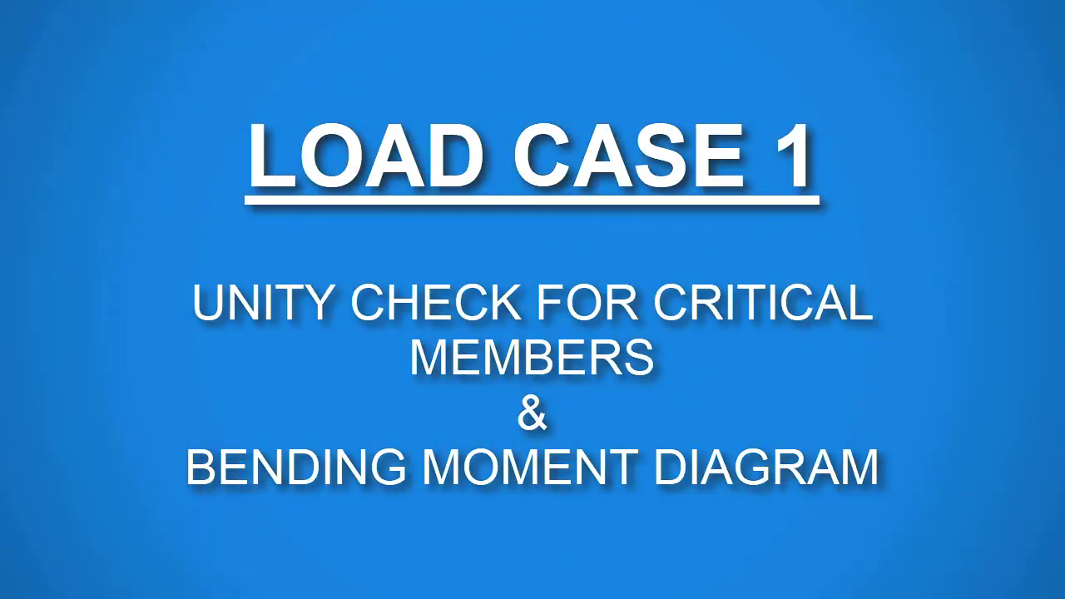